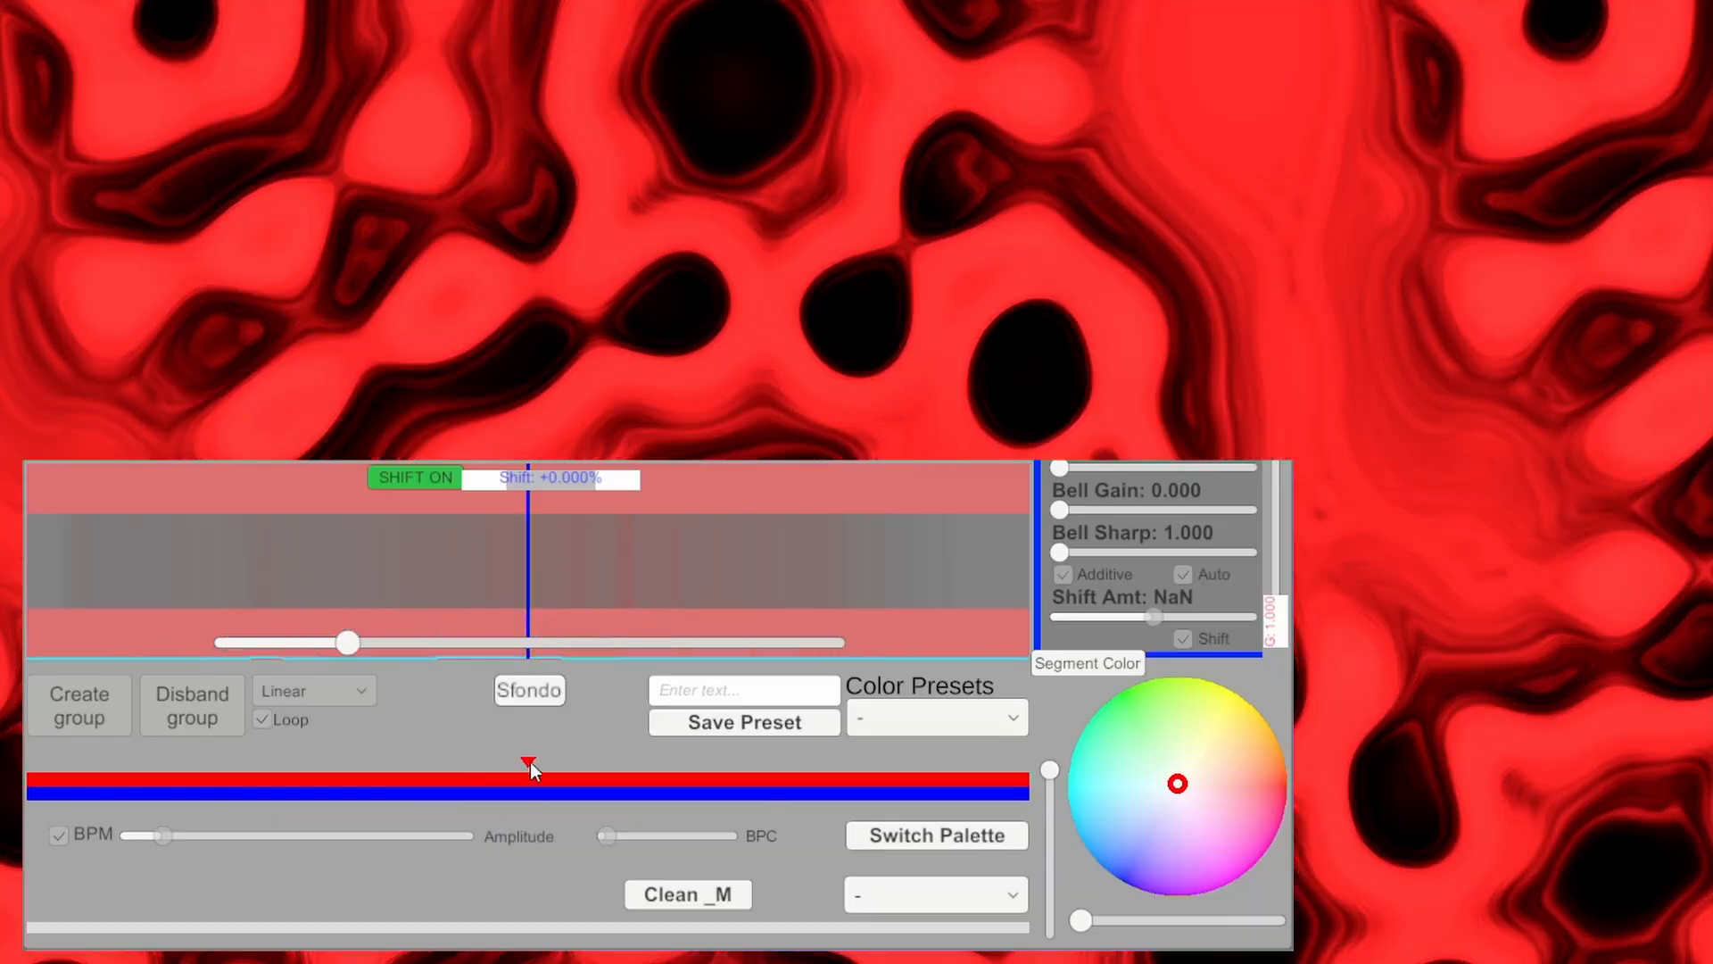
Move the red palette marker toward the gradient's start, recolour it blue, and add a magenta marker past the middle.
left_click_drag(528, 763, 406, 766)
mouse_move(1174, 771)
left_mouse_down()
mouse_move(1171, 845)
mouse_move(1110, 907)
mouse_move(1186, 872)
mouse_move(1274, 889)
left_mouse_up()
left_click(667, 776)
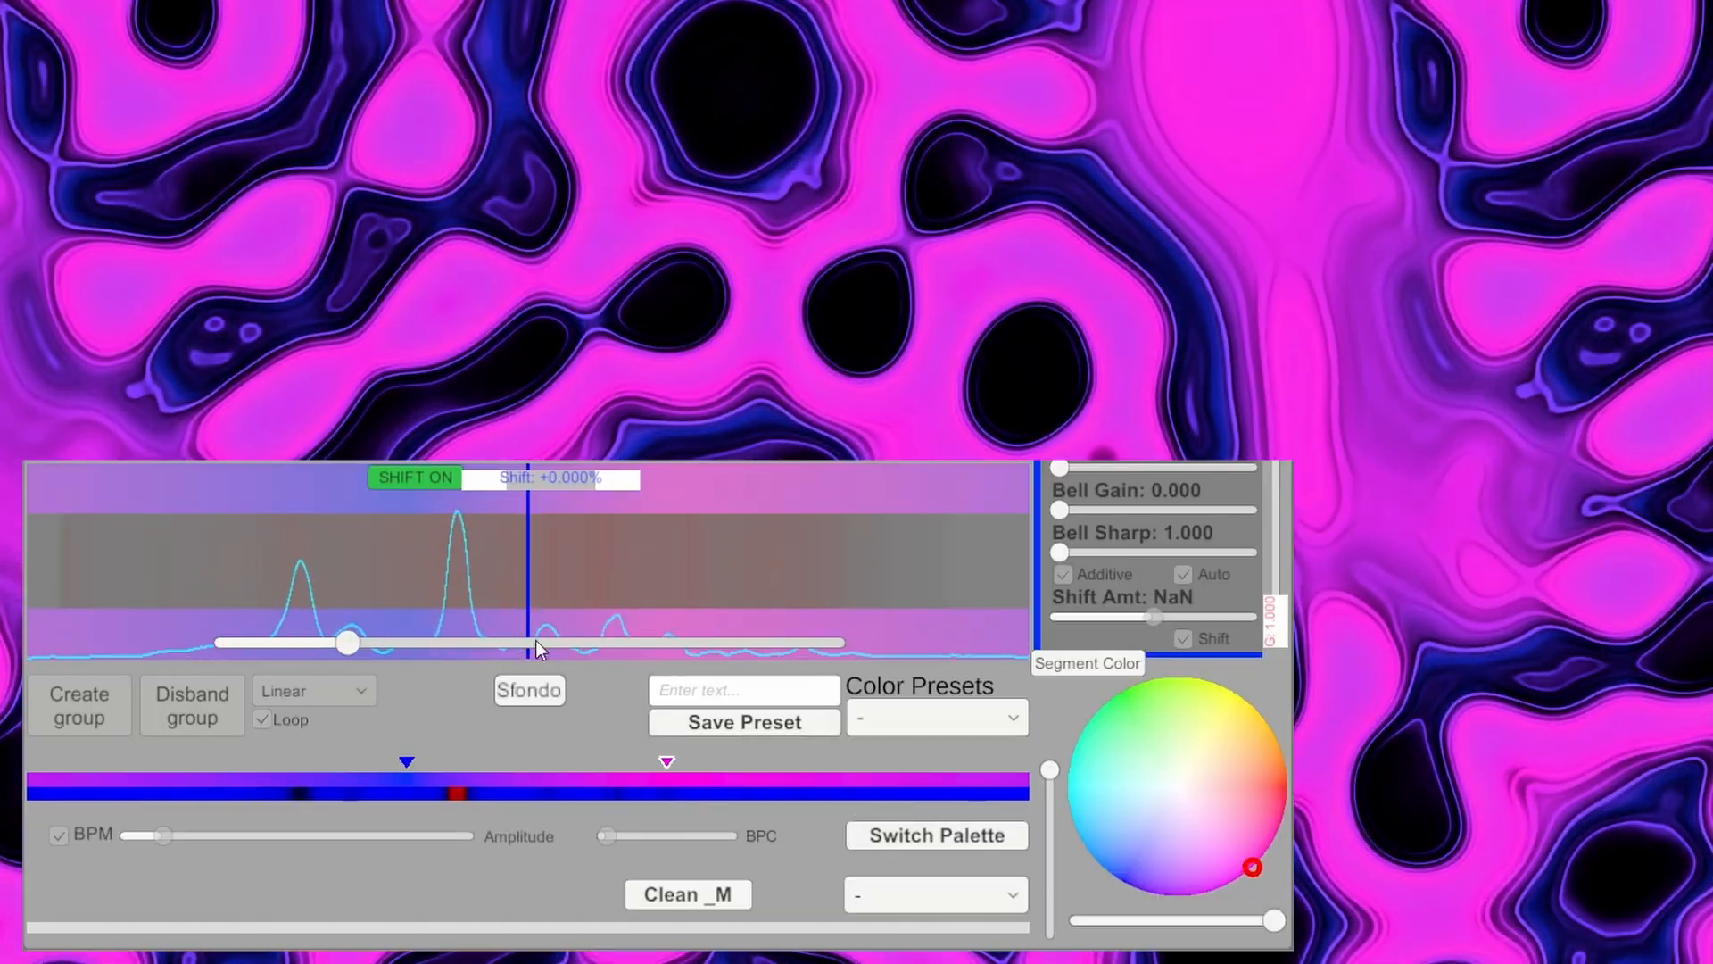
Lower the slider over the audio spectrum preview and raise it back to near its starting level.
left_click_drag(347, 644, 304, 649)
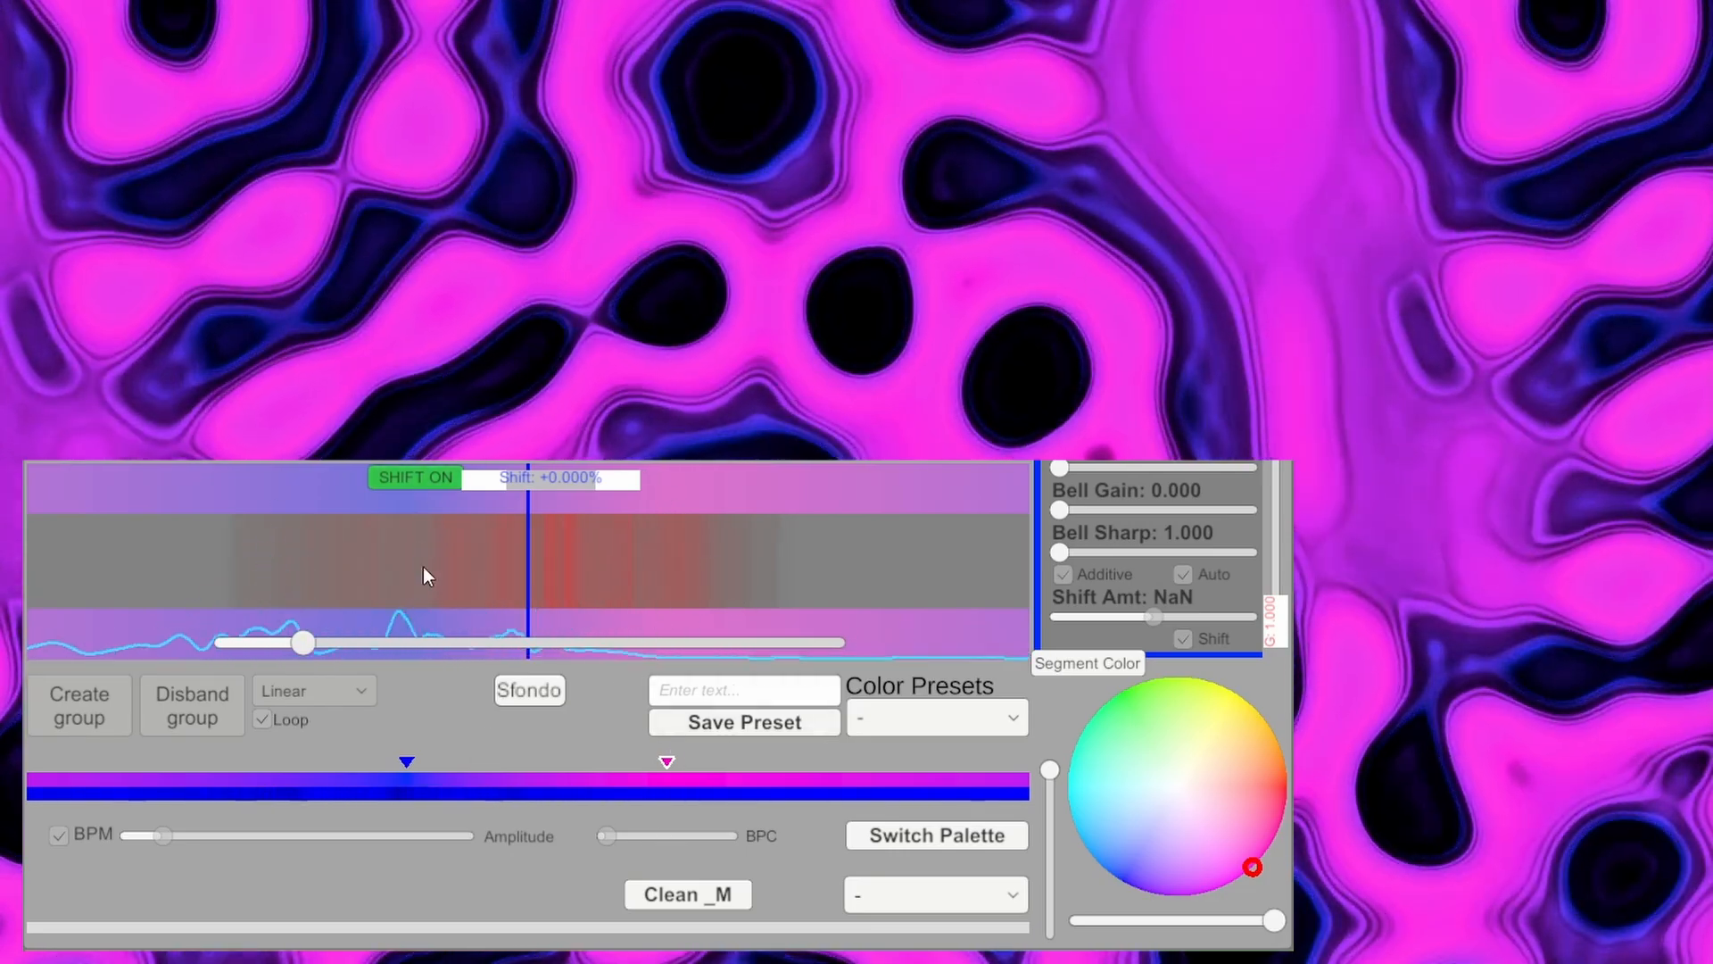
left_click(338, 645)
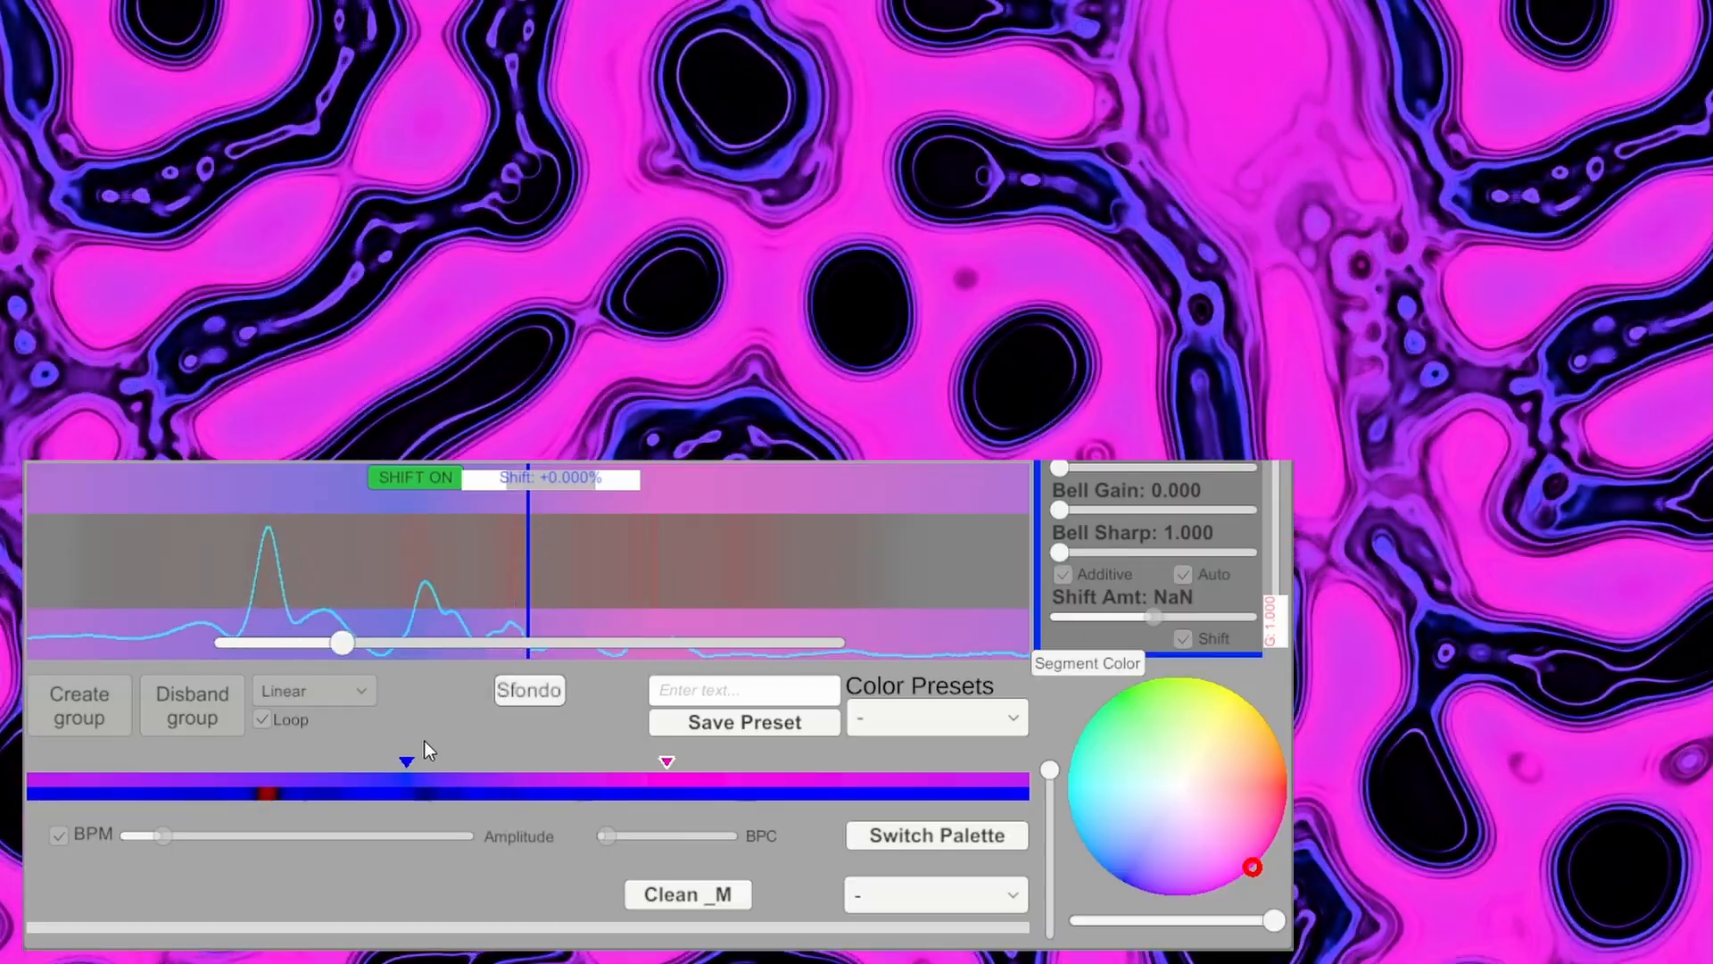
Recolour the blue palette marker green and darken it to slightly less than half brightness.
left_click(408, 761)
left_click(667, 761)
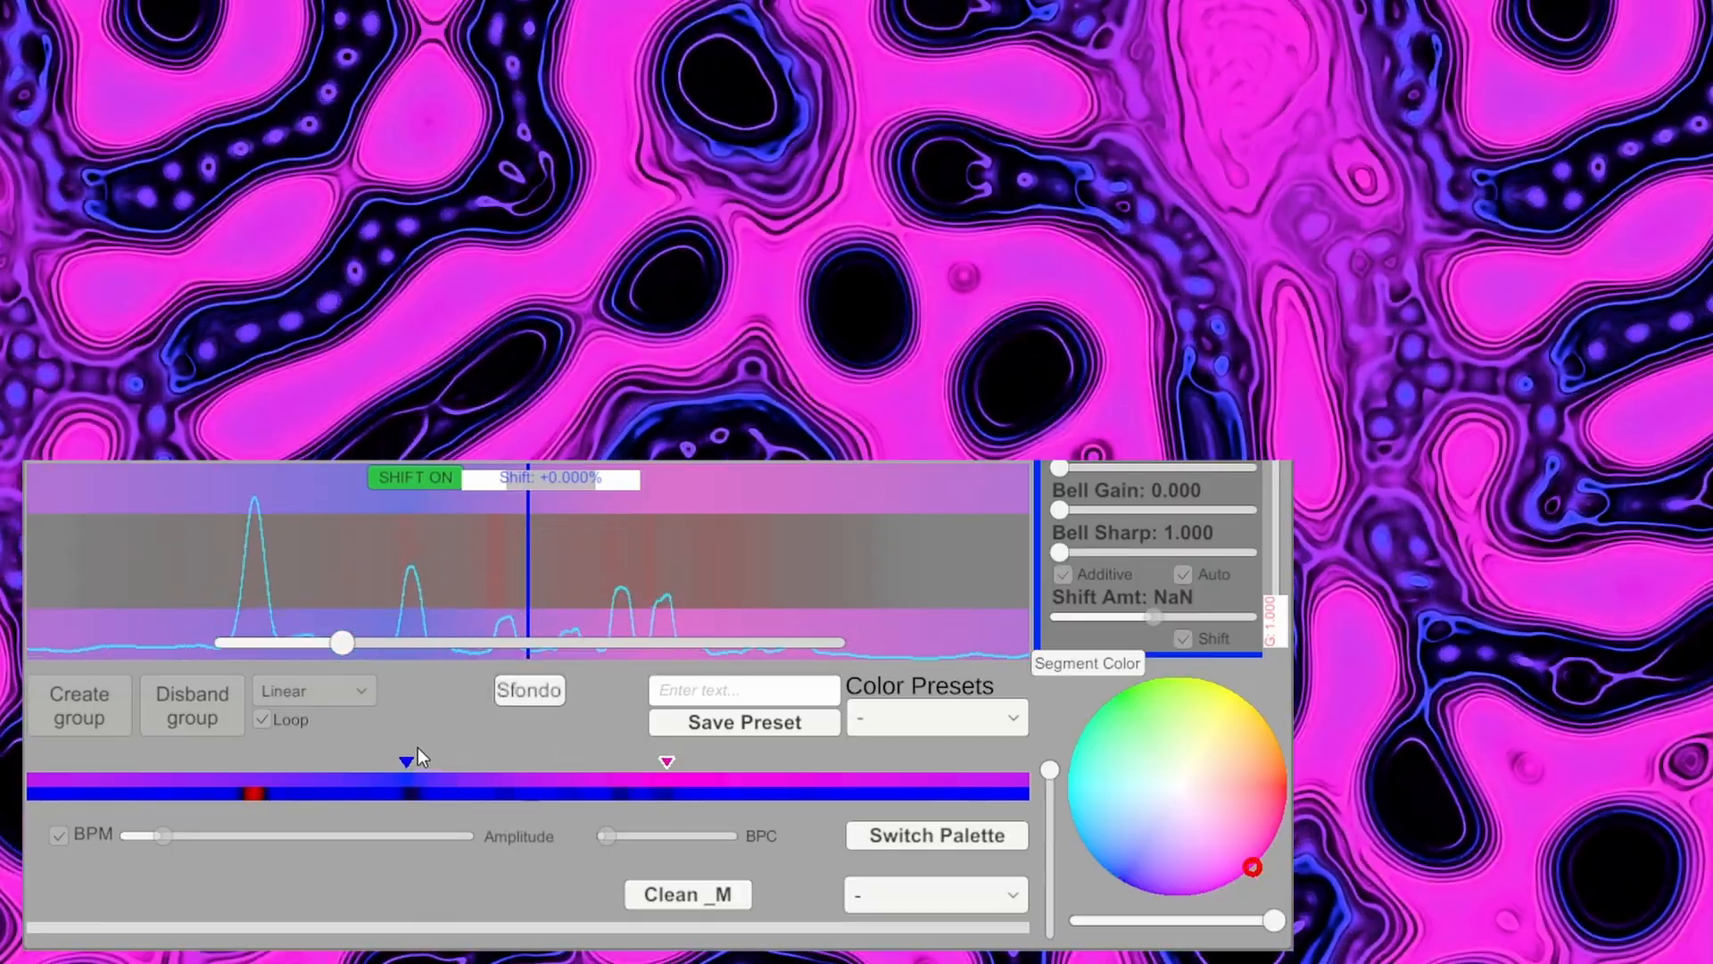
left_click(407, 760)
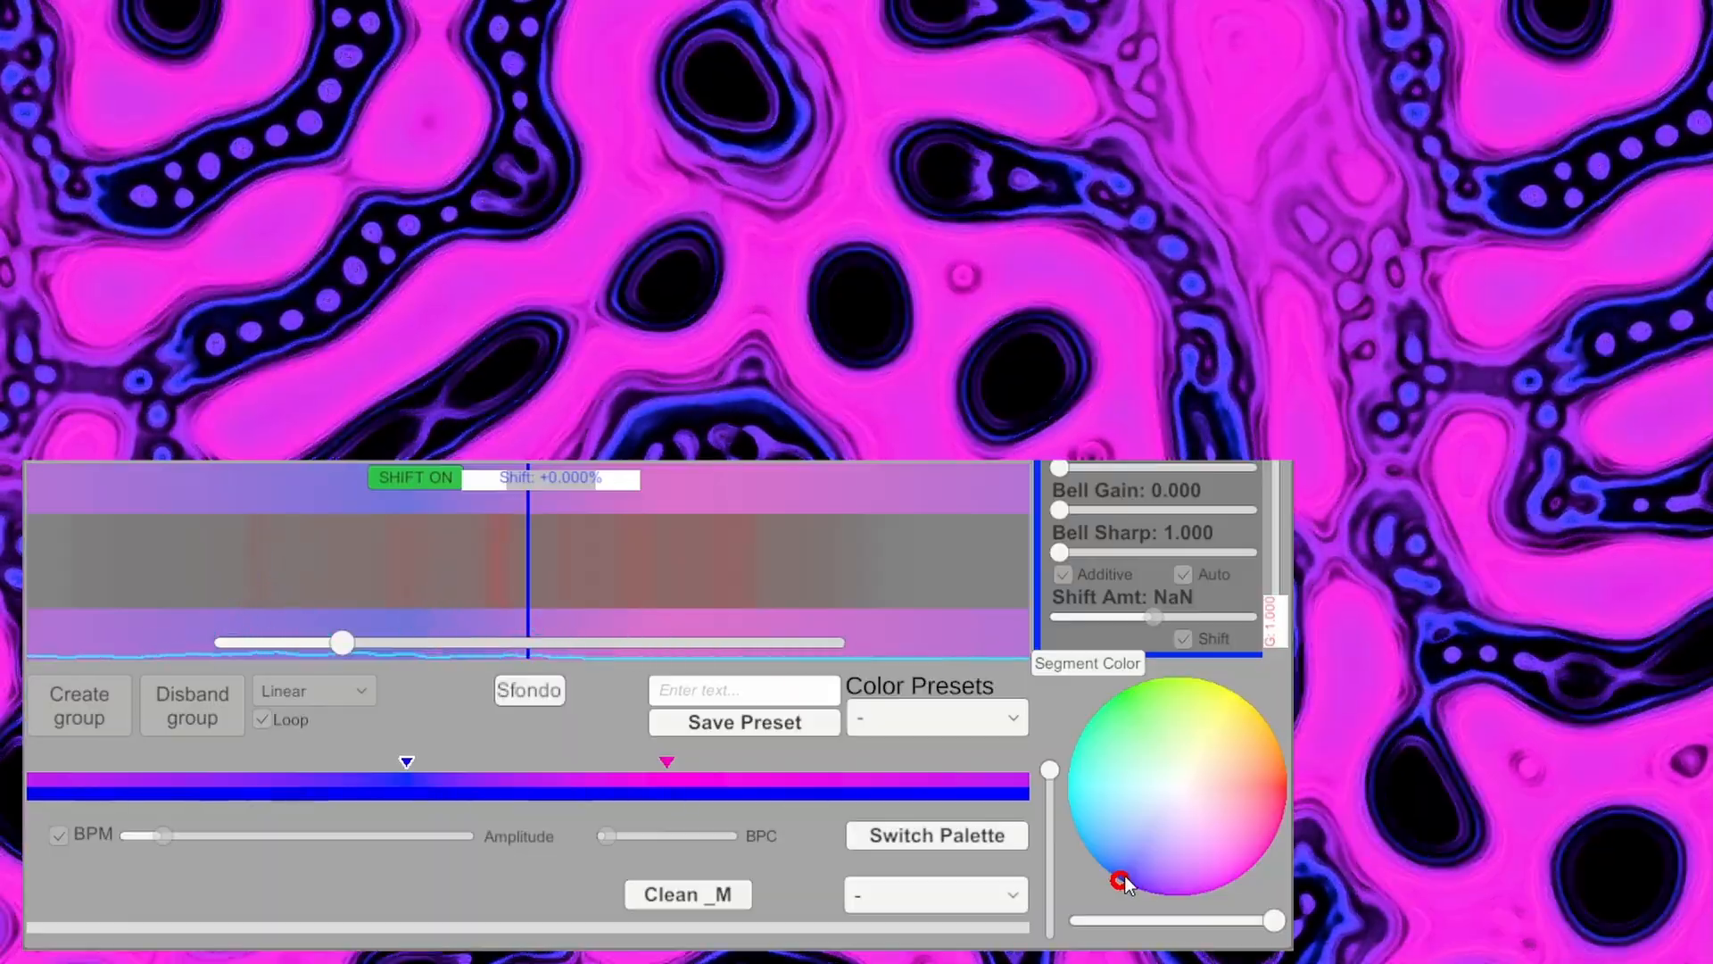
mouse_move(1123, 877)
left_mouse_down()
mouse_move(1064, 838)
mouse_move(1030, 769)
mouse_move(1051, 661)
left_mouse_up()
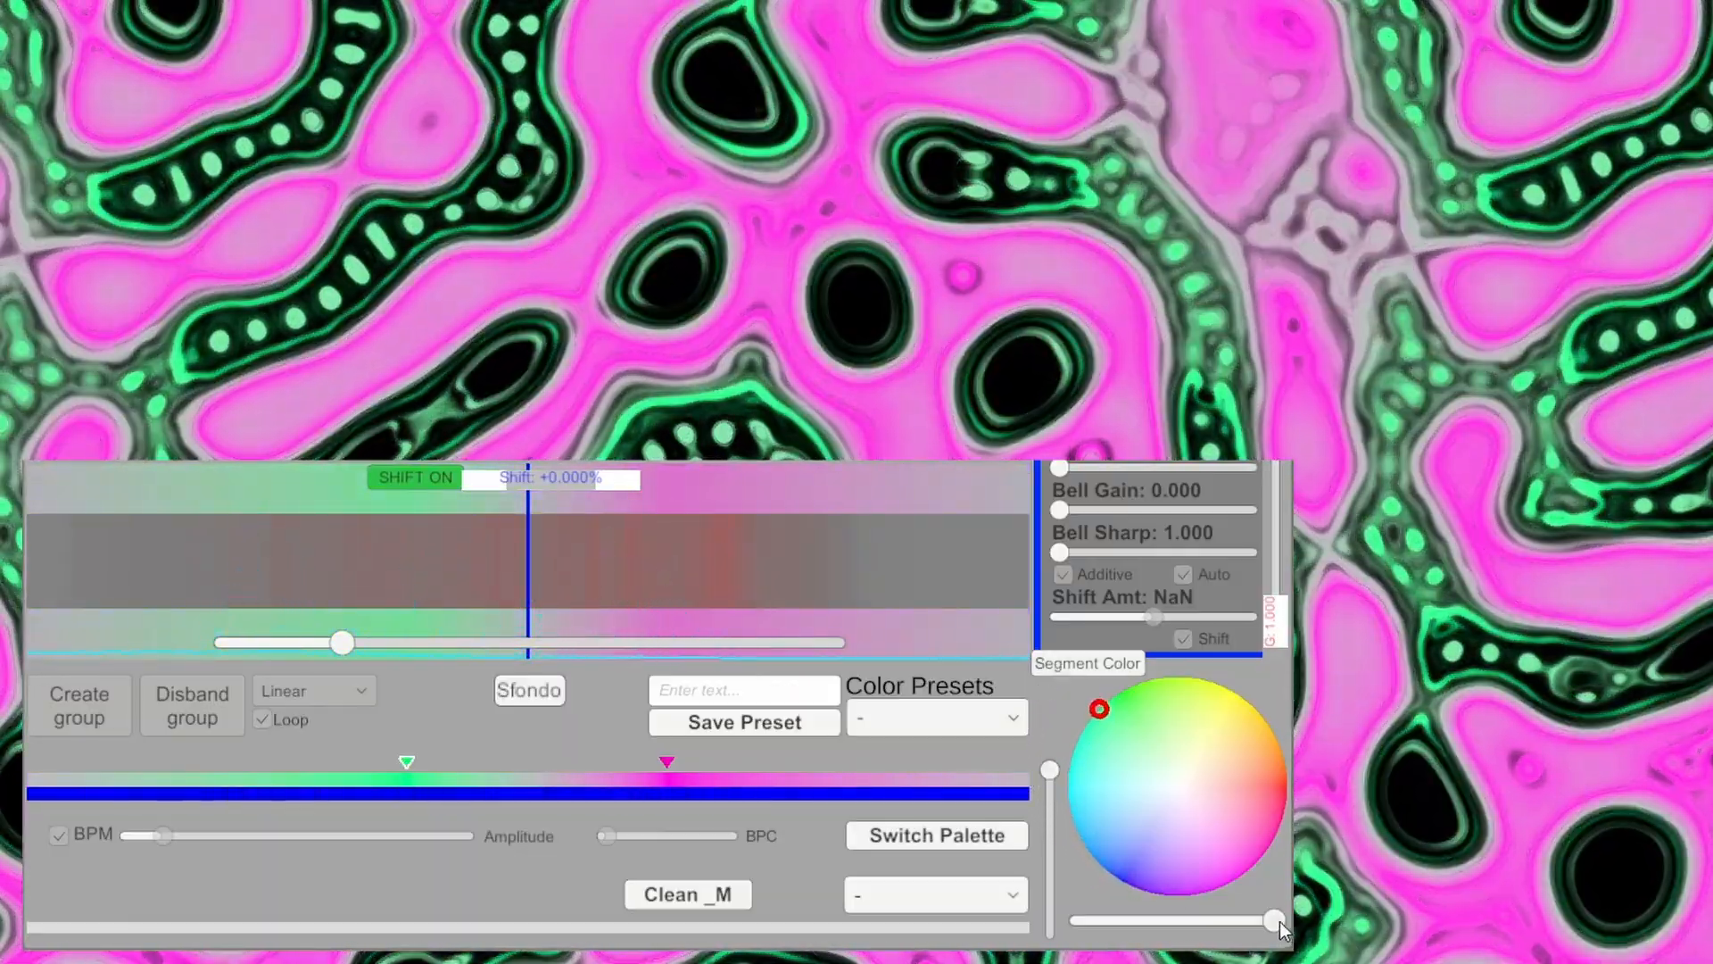
left_click_drag(1274, 920, 1158, 922)
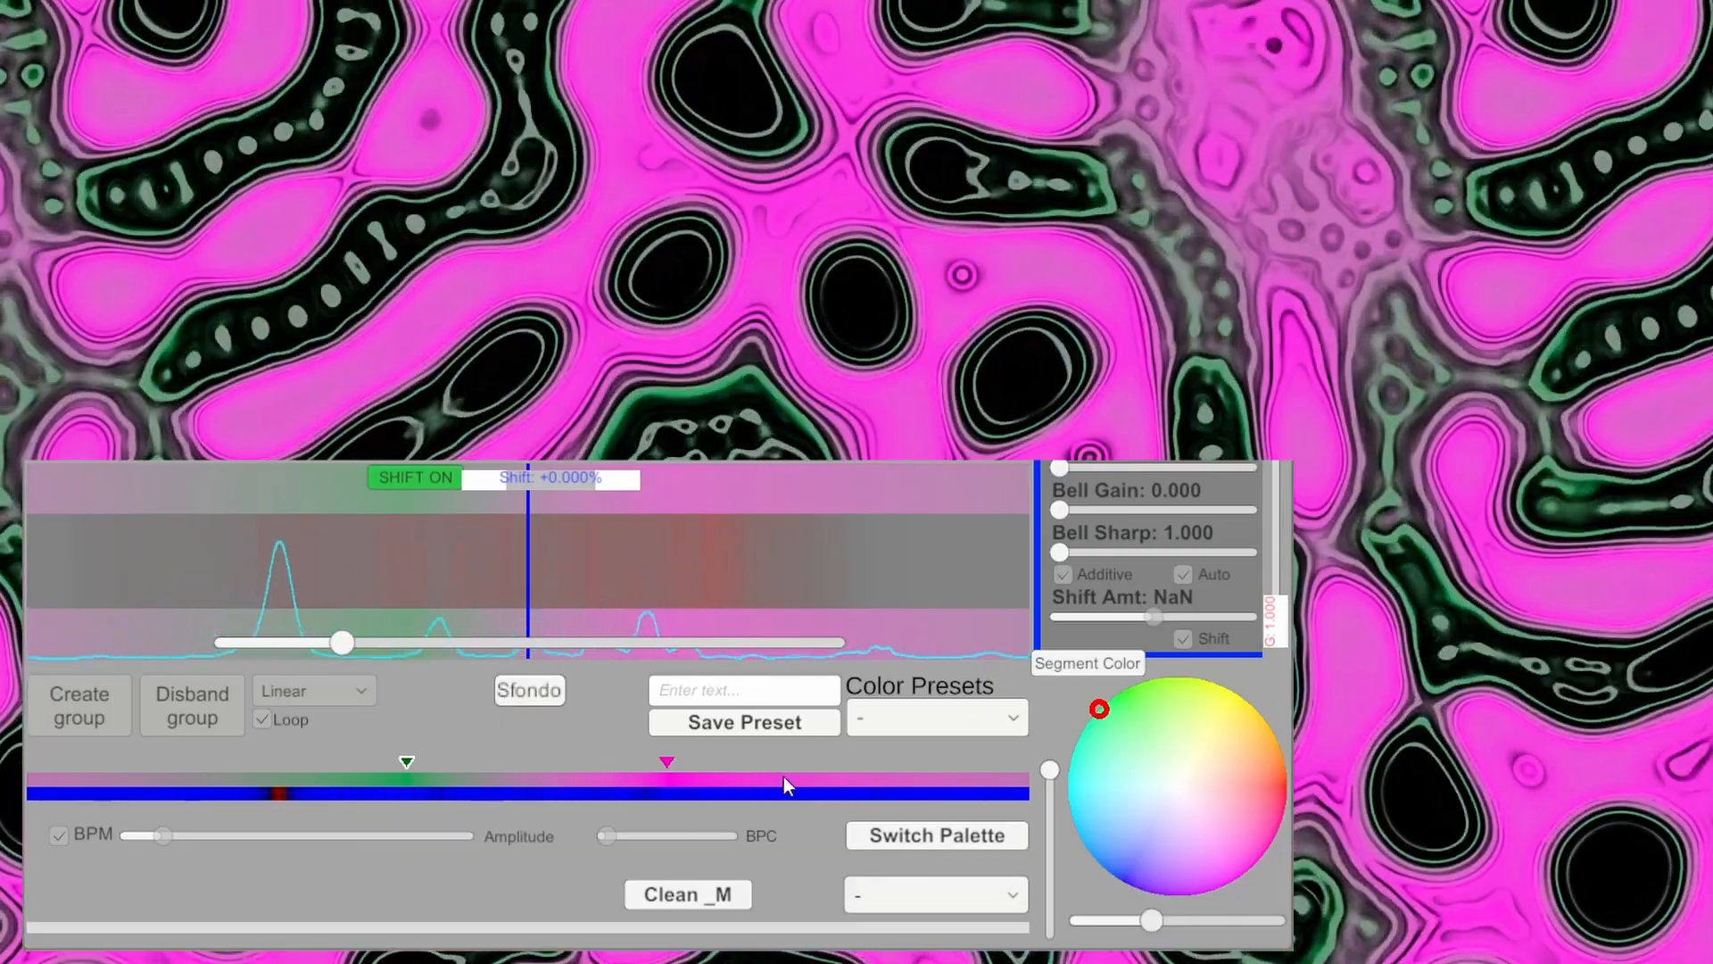
Add a blue marker after the magenta one and delete the magenta marker from the gradient.
left_click(790, 776)
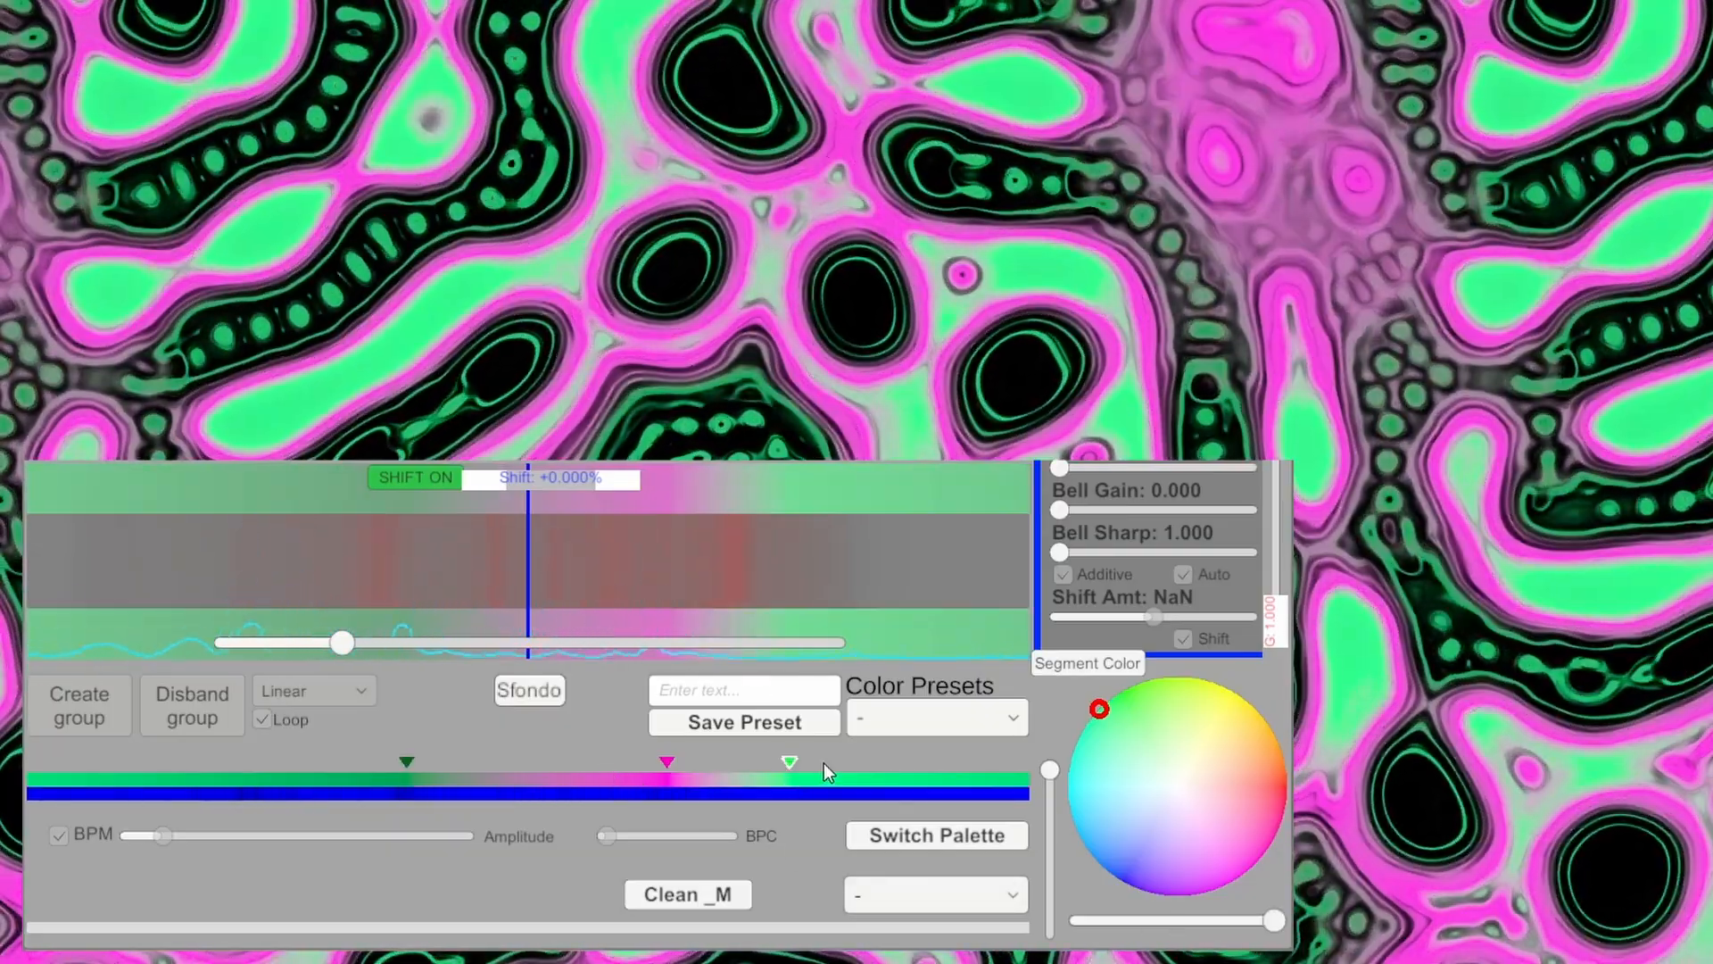
mouse_move(1111, 794)
left_mouse_down()
mouse_move(1090, 860)
mouse_move(1119, 905)
left_mouse_up()
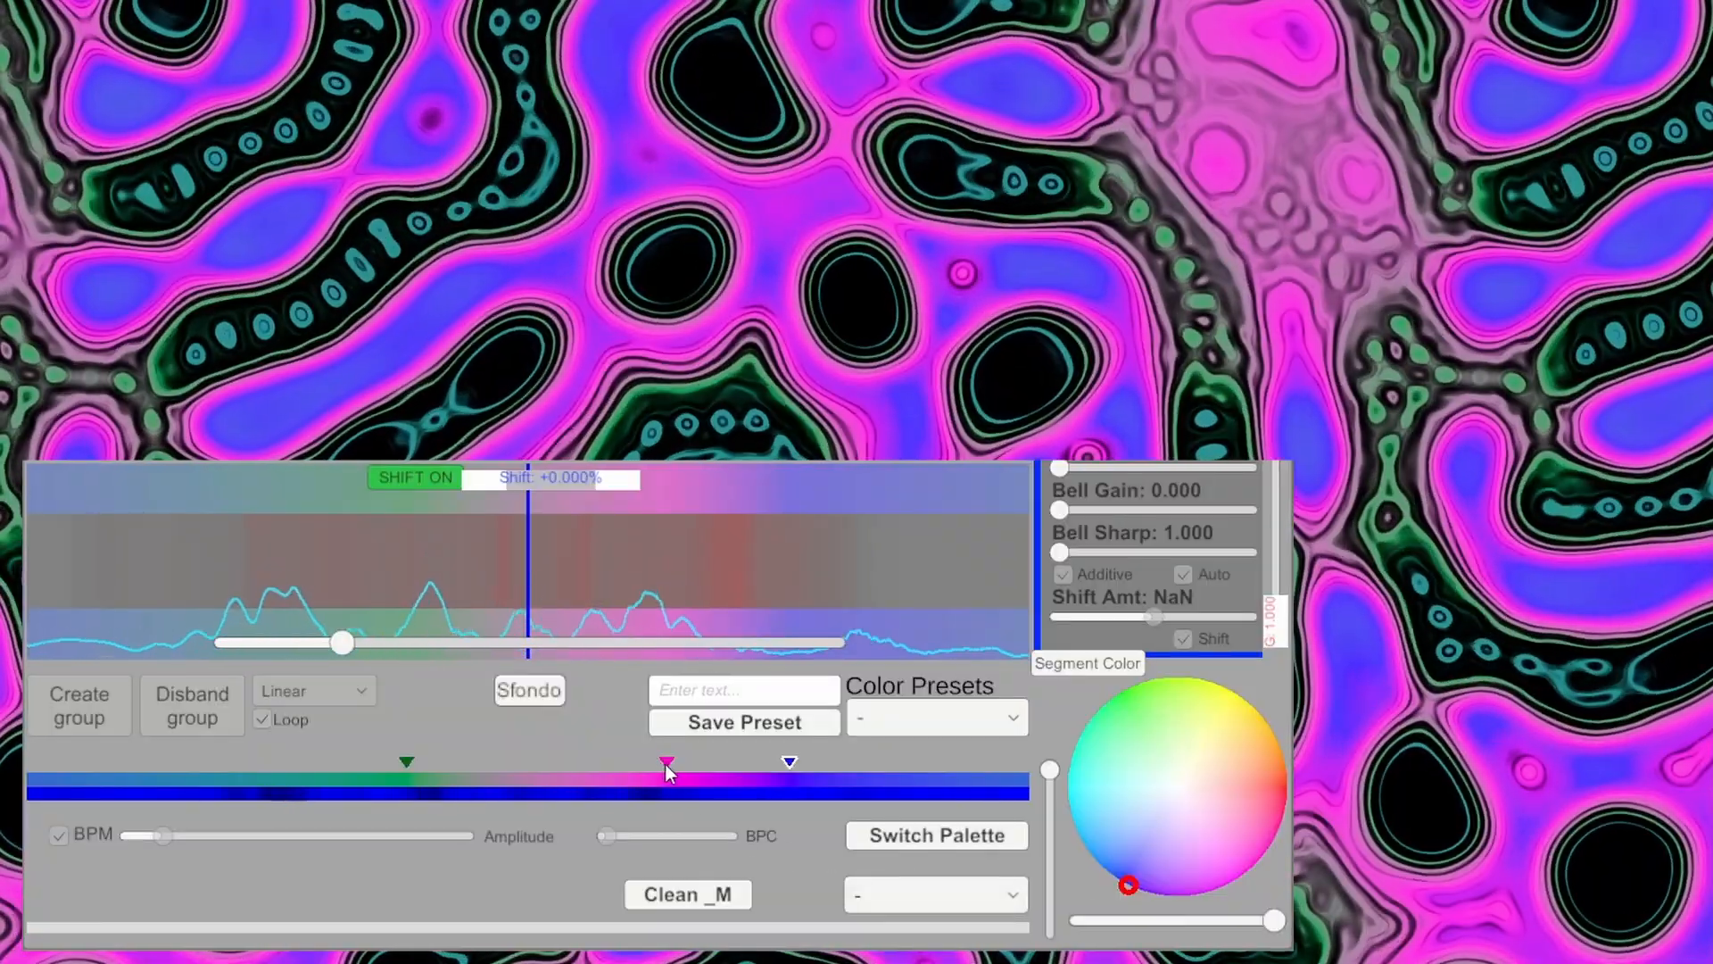
right_click(667, 765)
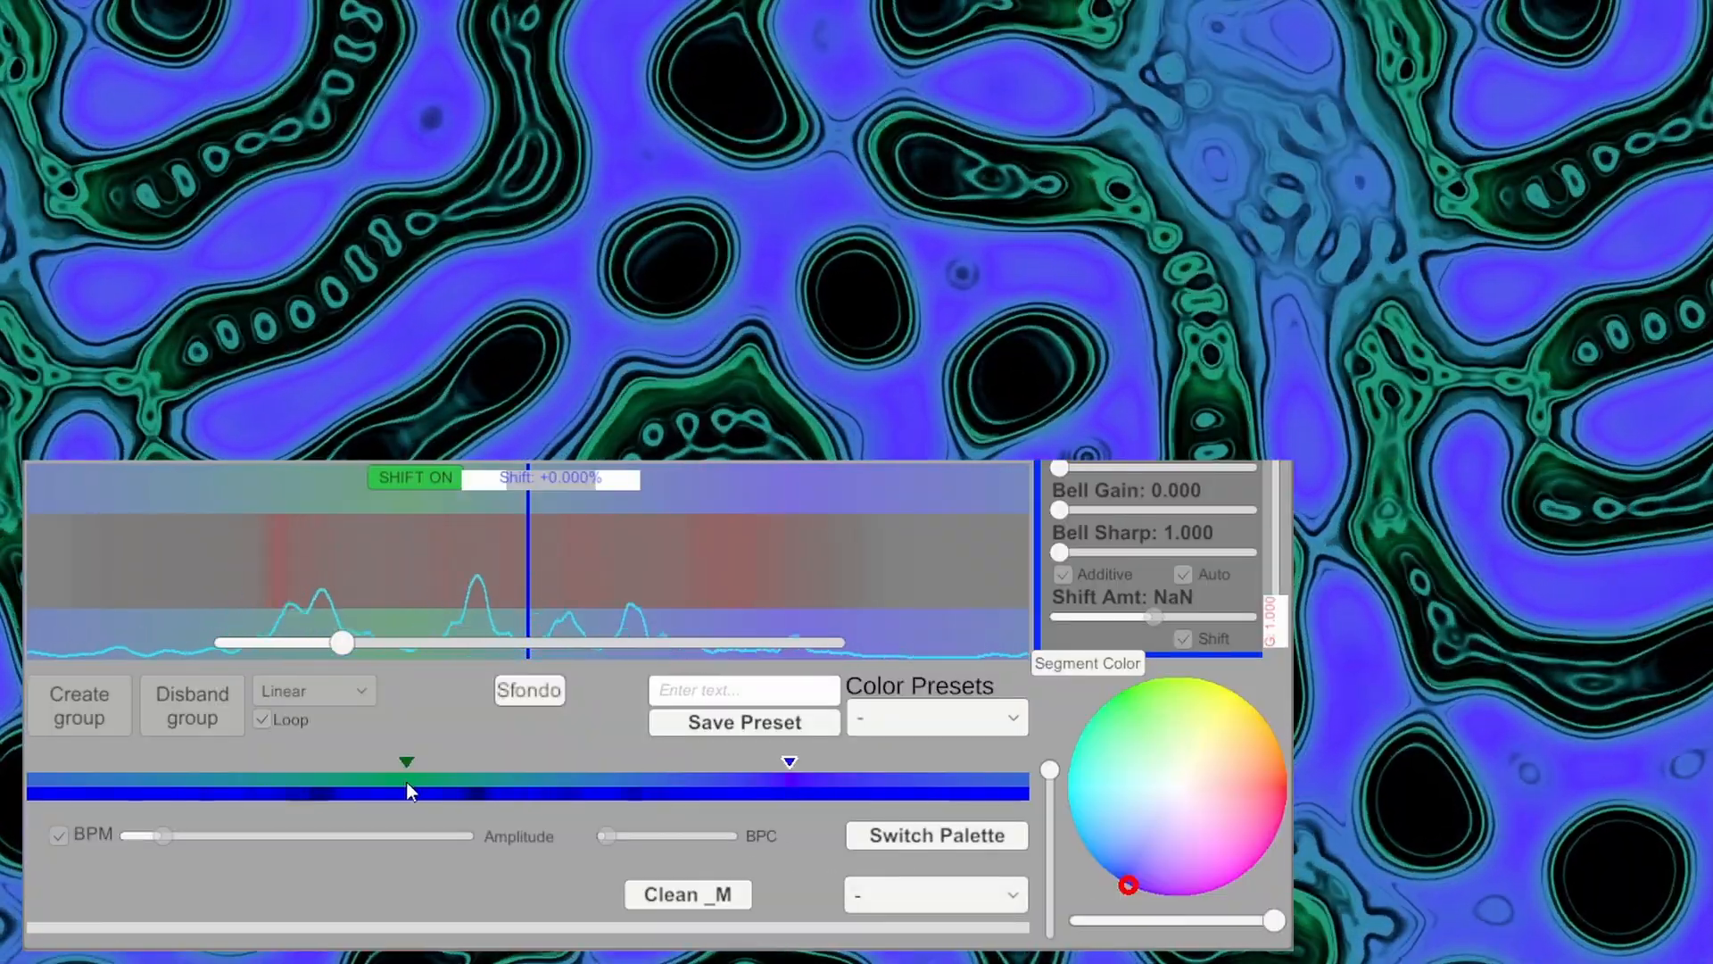
Add a blue marker on each side of the dark green one and group these three markers.
left_click(479, 783)
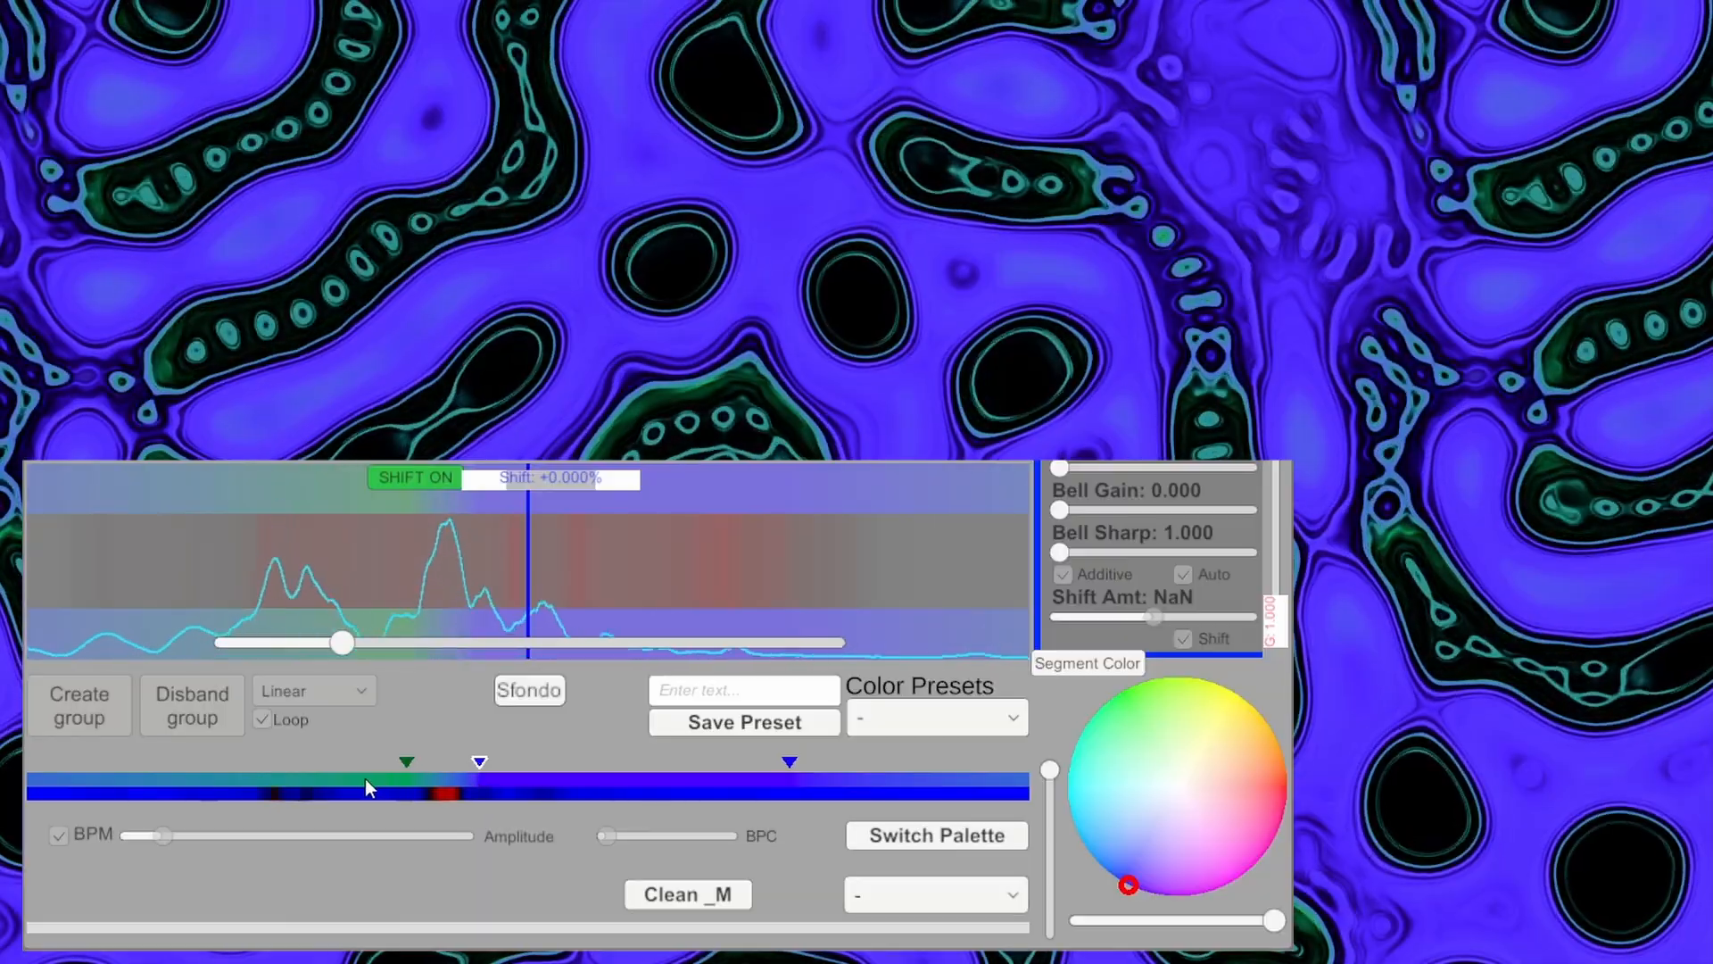
left_click(346, 780)
left_click(407, 763, "ctrl")
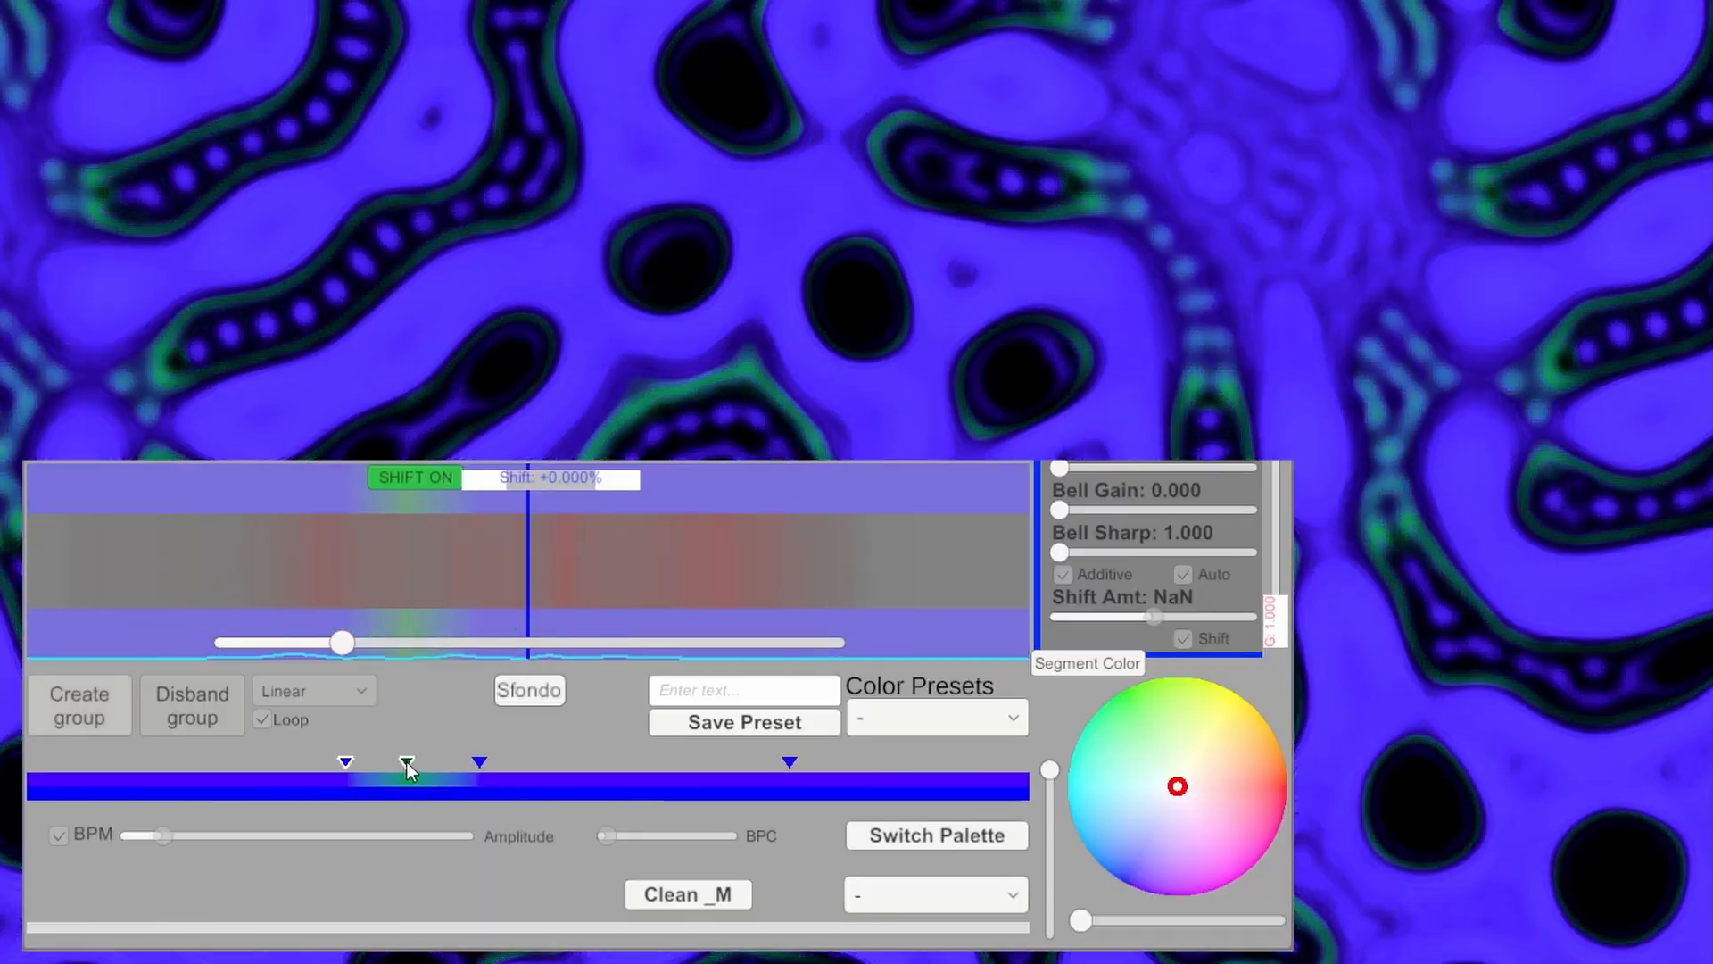
left_click(480, 763, "ctrl")
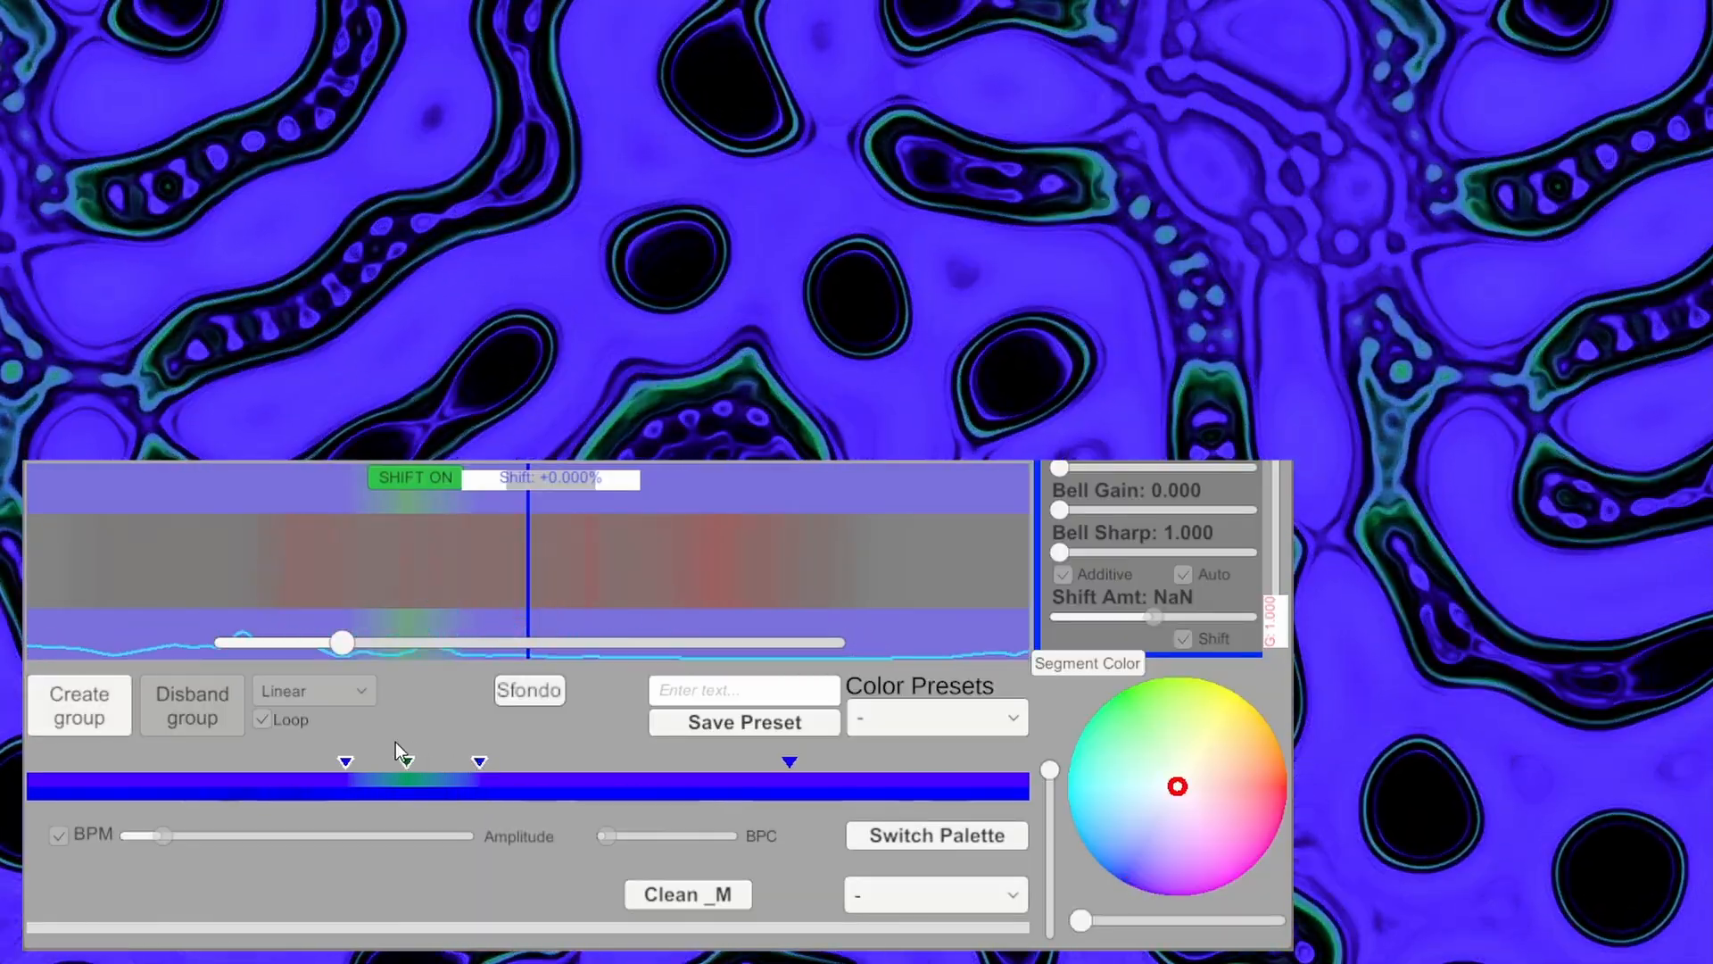
left_click(116, 712)
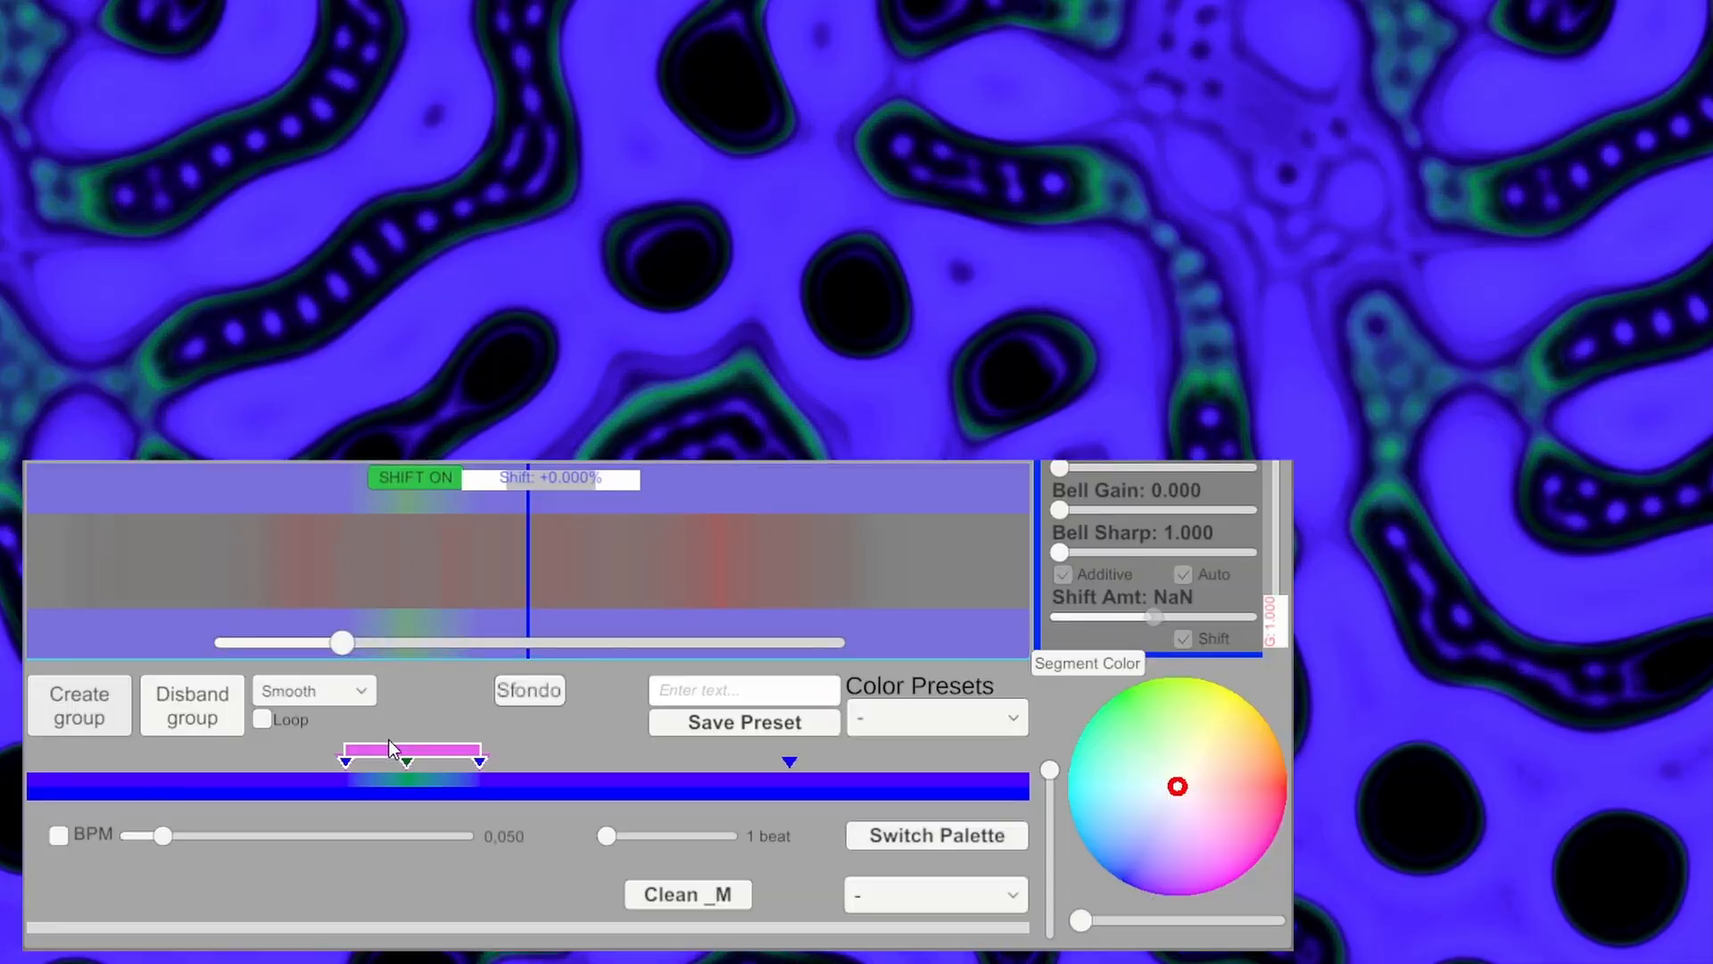
Move the marker group toward the middle of the gradient and narrow its width.
left_click_drag(398, 756, 555, 757)
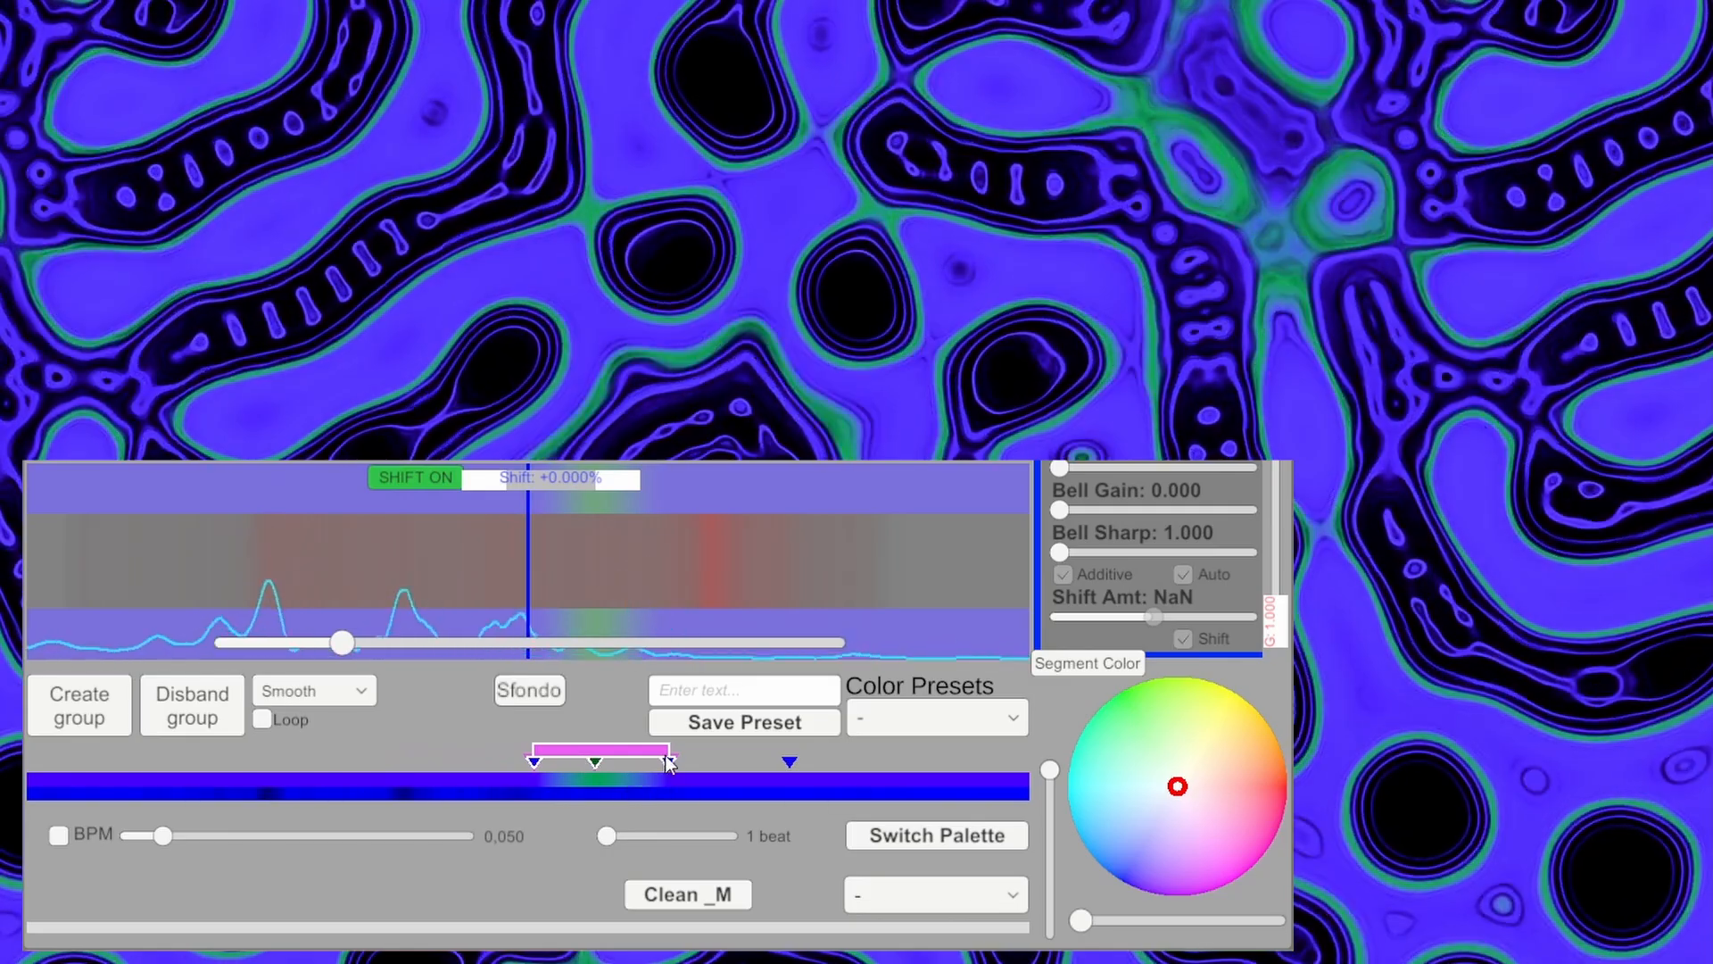
left_click_drag(667, 759, 581, 757)
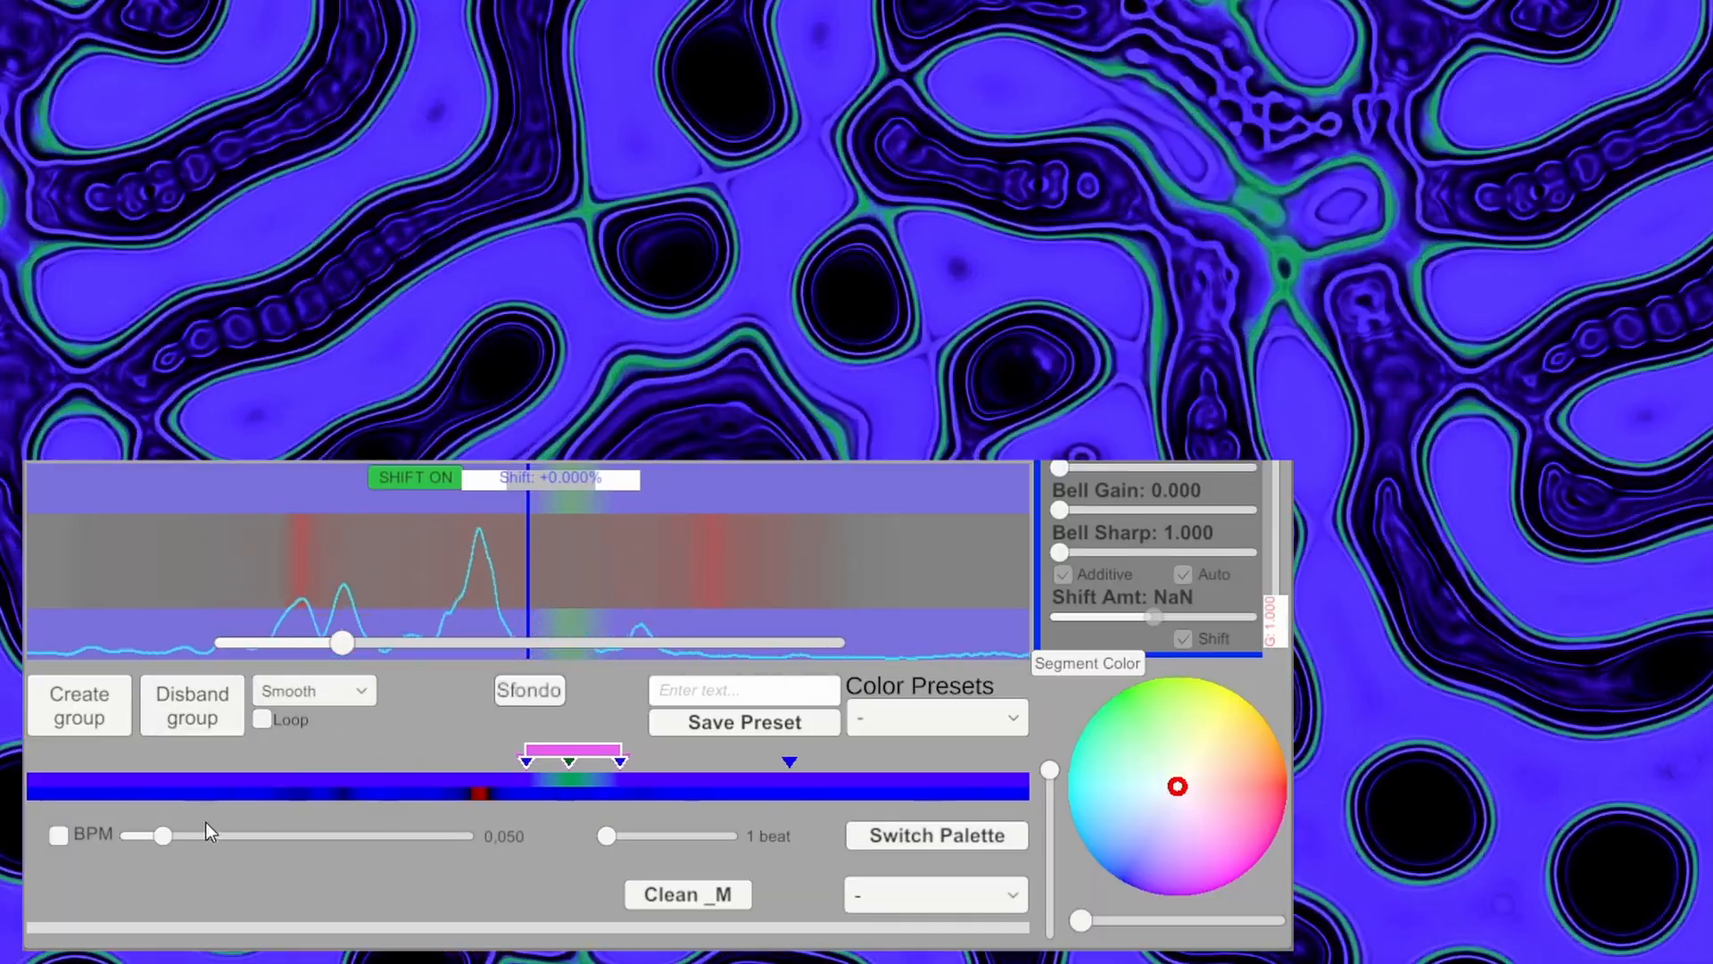
Try the Clamp and Linear interpolation modes on the marker group and return it to Smooth.
left_click(291, 685)
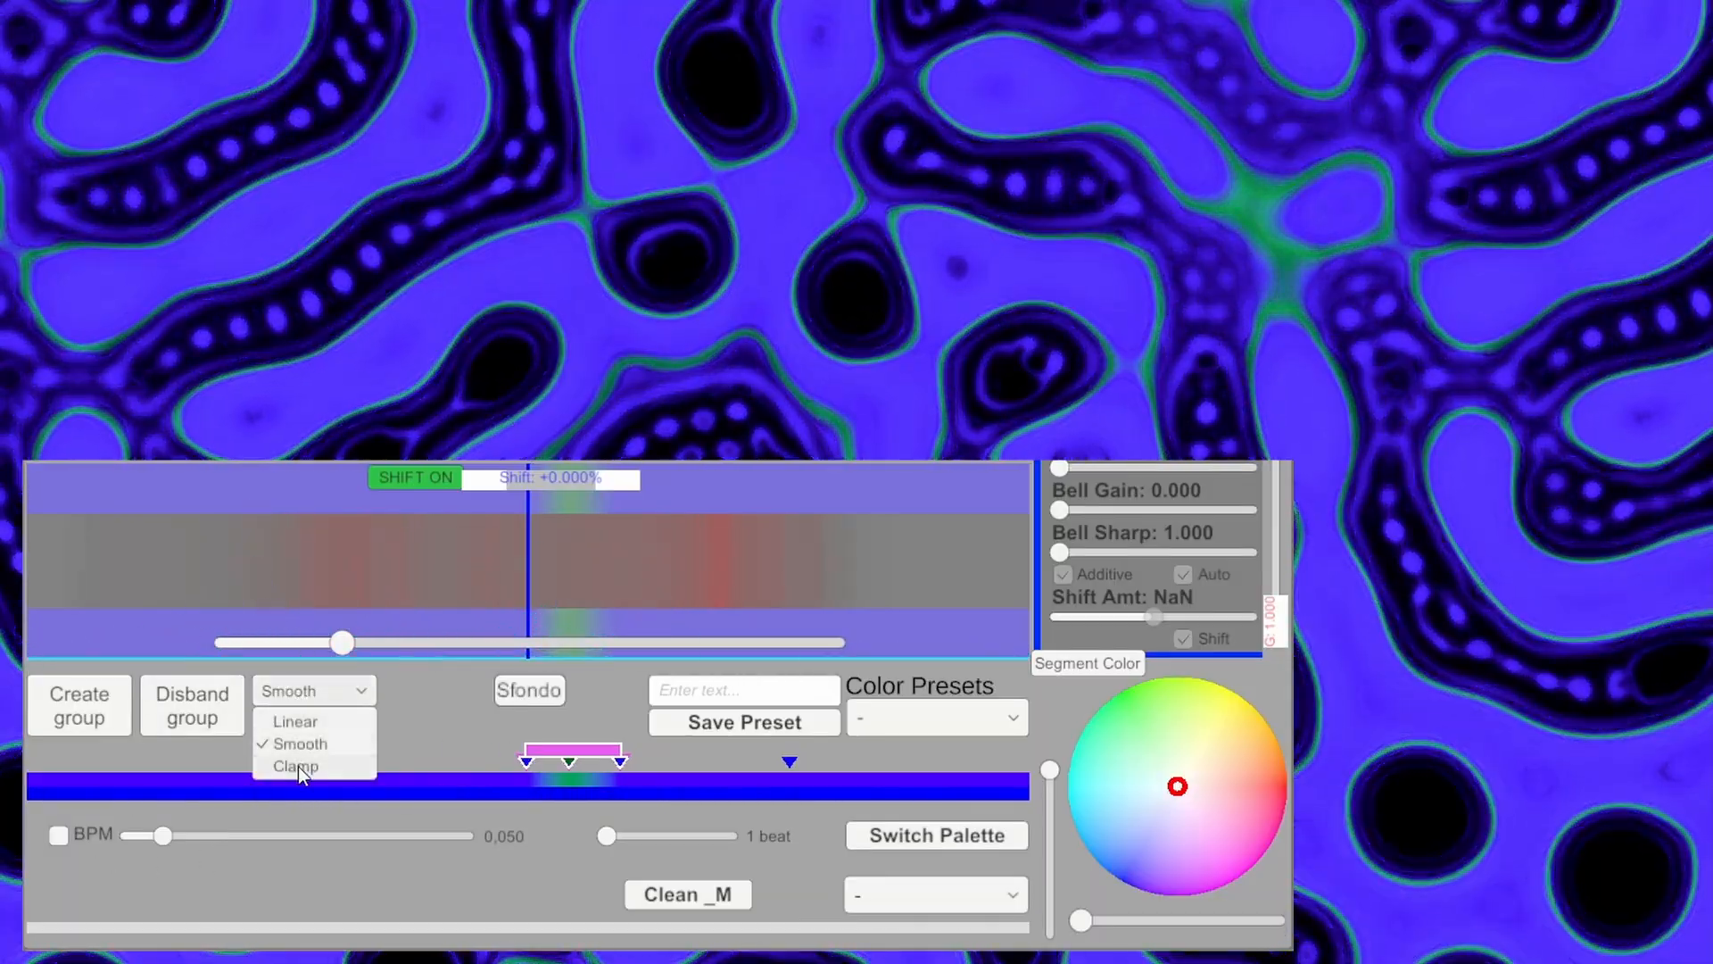
left_click(298, 765)
left_click(301, 698)
left_click(305, 723)
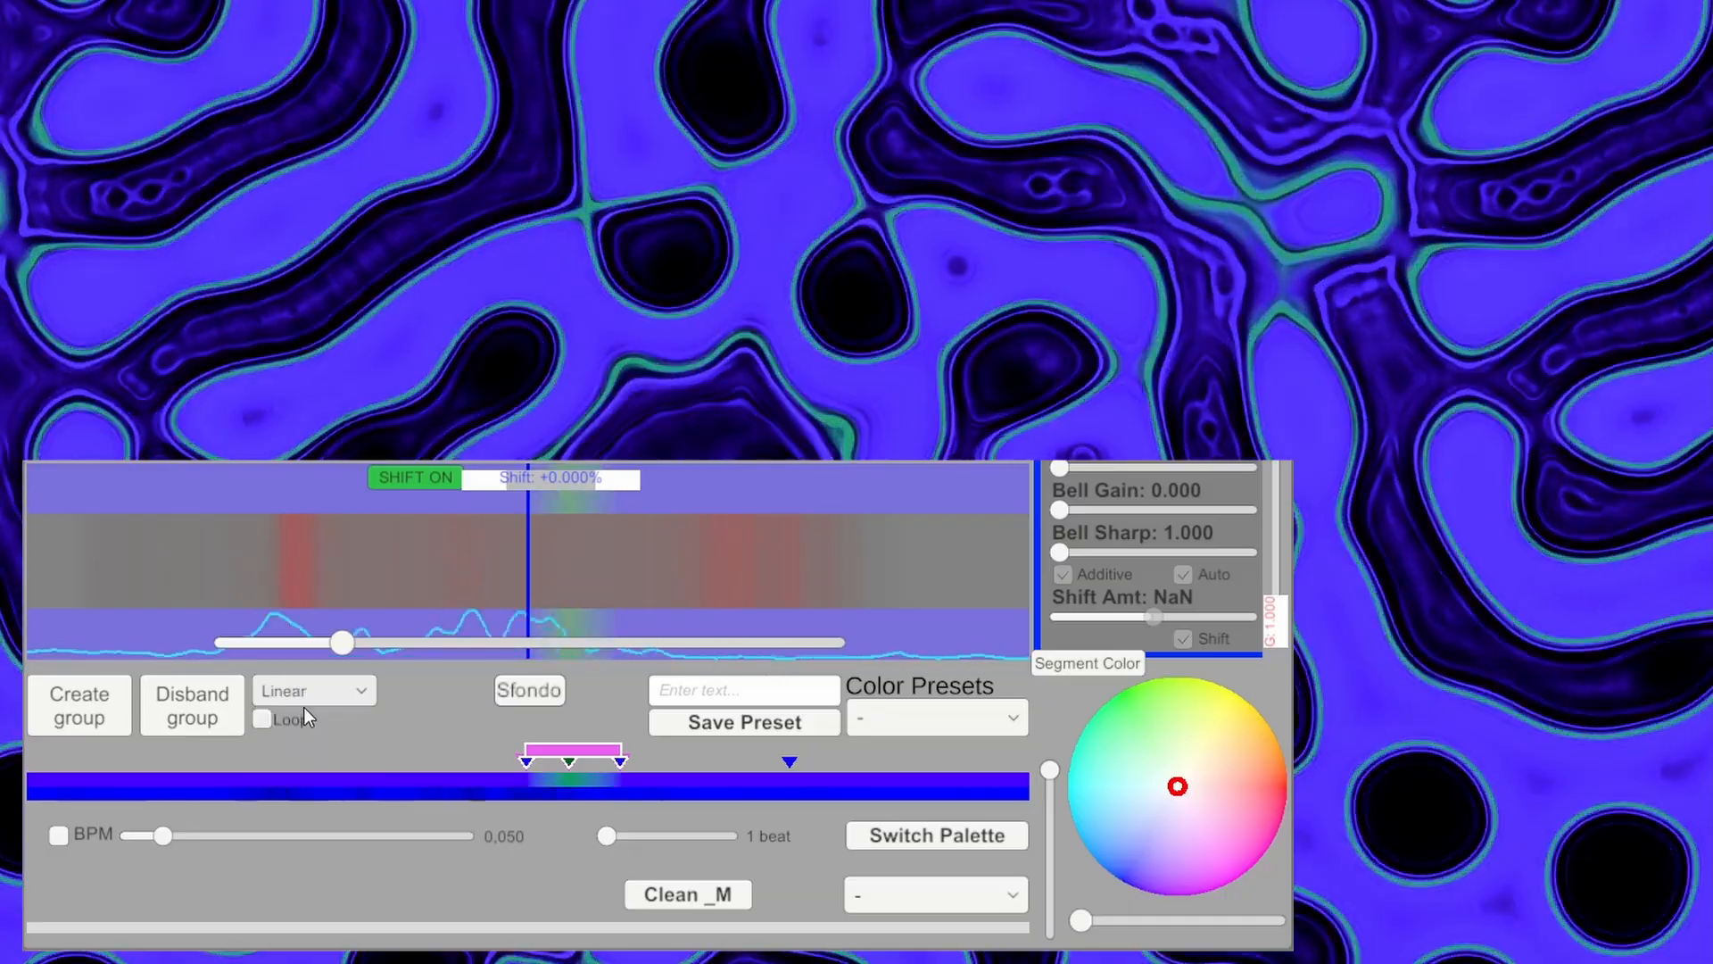
left_click(303, 705)
left_click(305, 746)
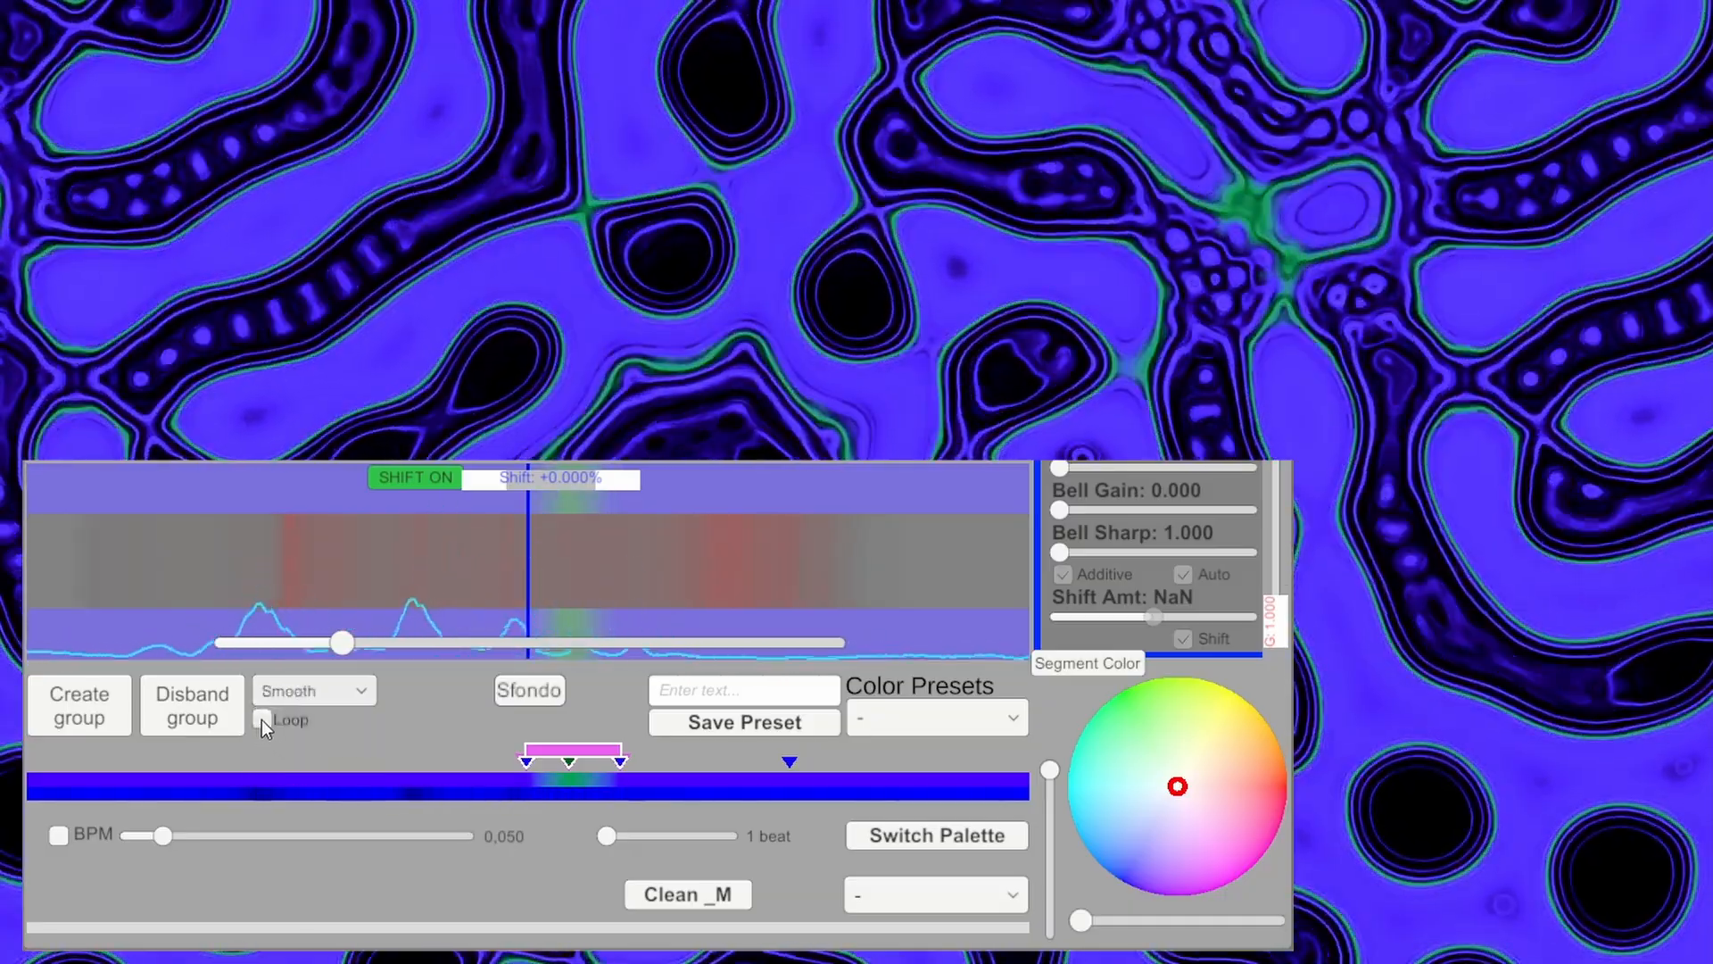
Enable looping for the marker group and move it toward the gradient's start so its pattern repeats up to the remaining blue marker.
left_click(261, 719)
left_click_drag(565, 758, 332, 759)
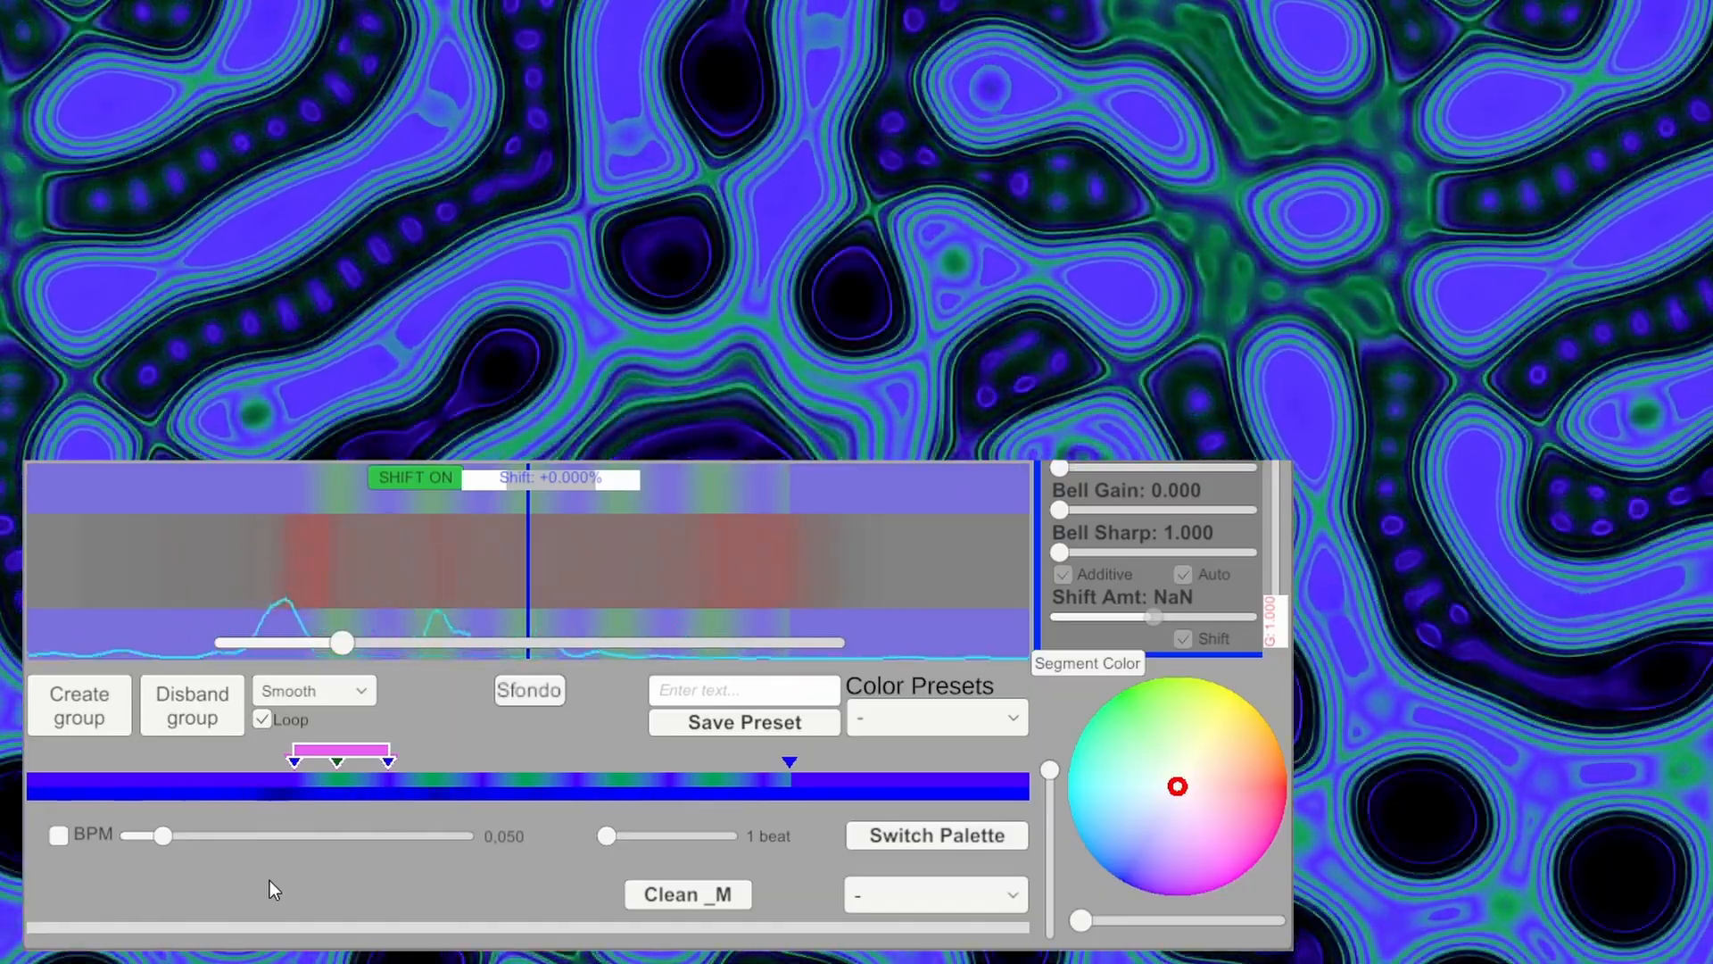
Try BPM-driven movement on the marker group with amplitude 0.040 and 3 beats, and turn BPM off.
left_click(56, 837)
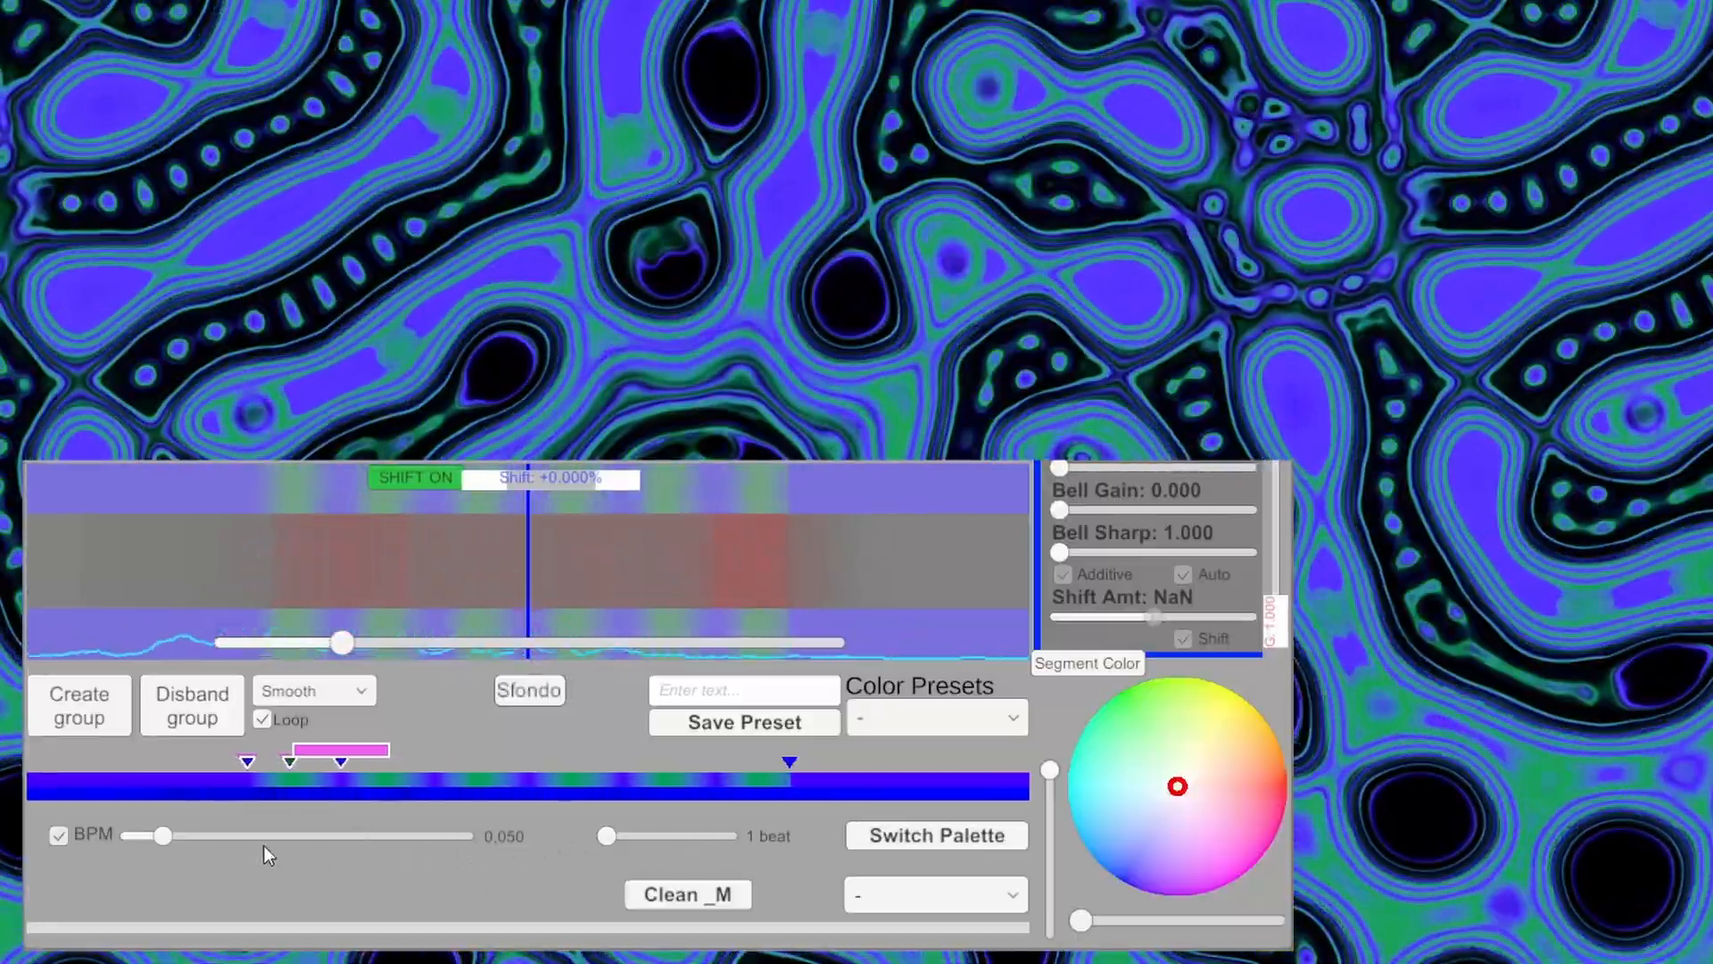
mouse_move(162, 835)
left_mouse_down()
mouse_move(276, 839)
mouse_move(168, 841)
left_mouse_up()
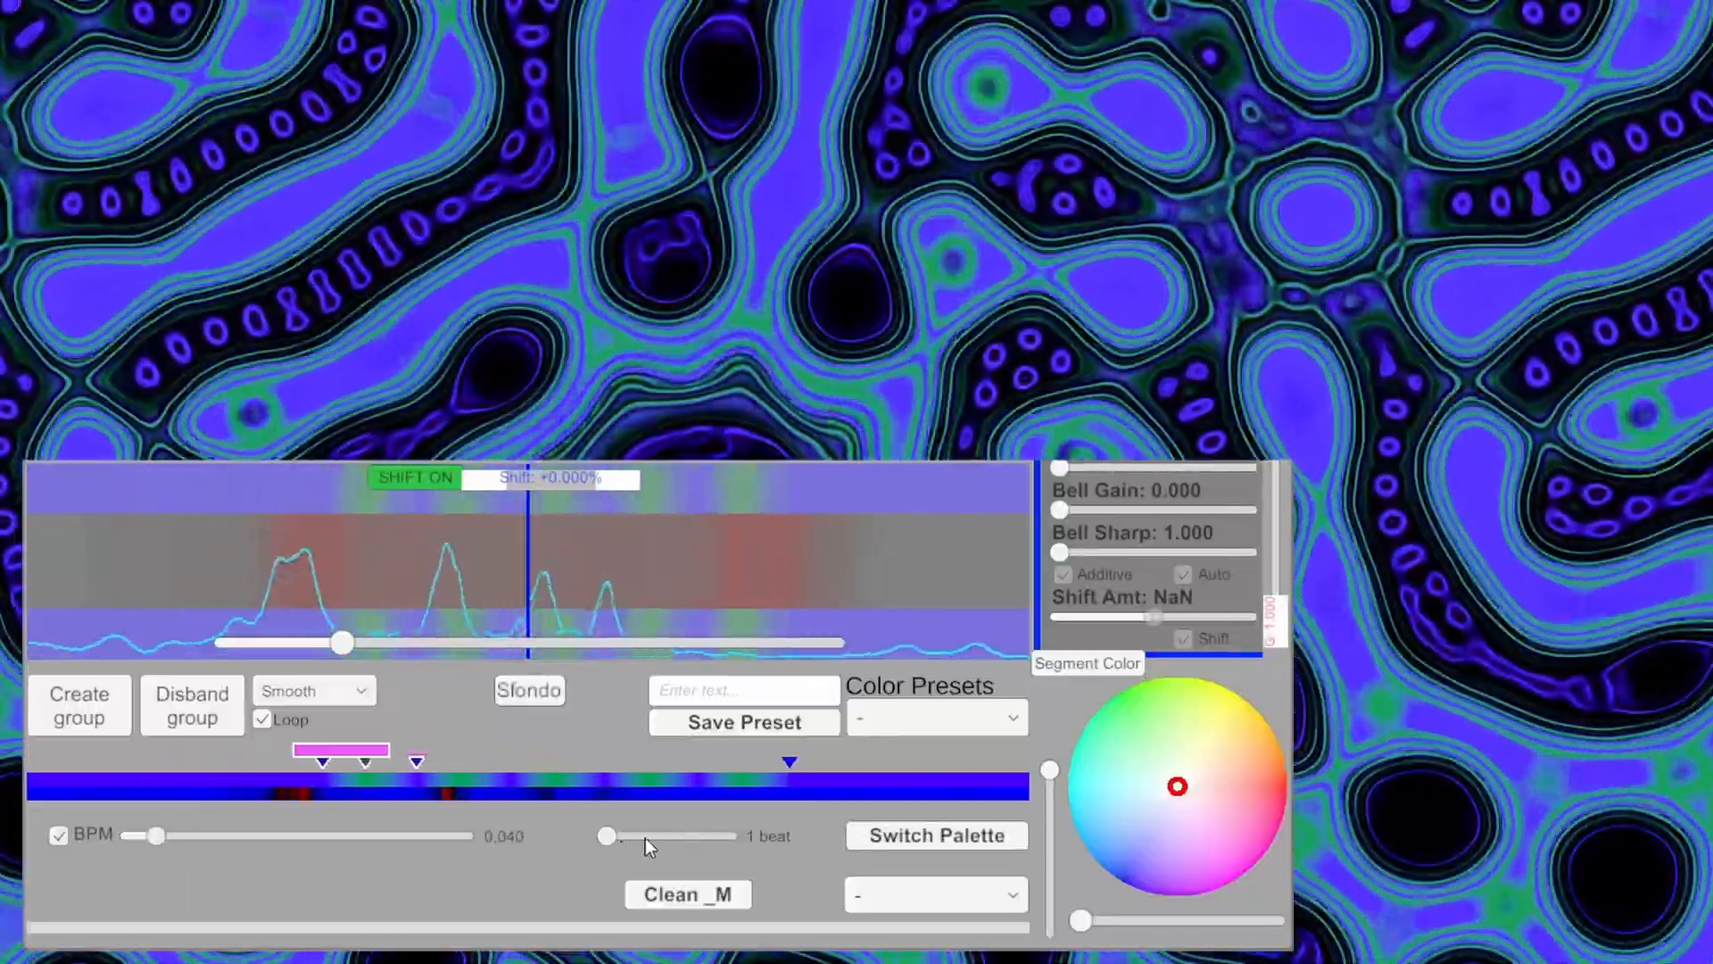
left_click_drag(645, 838, 687, 835)
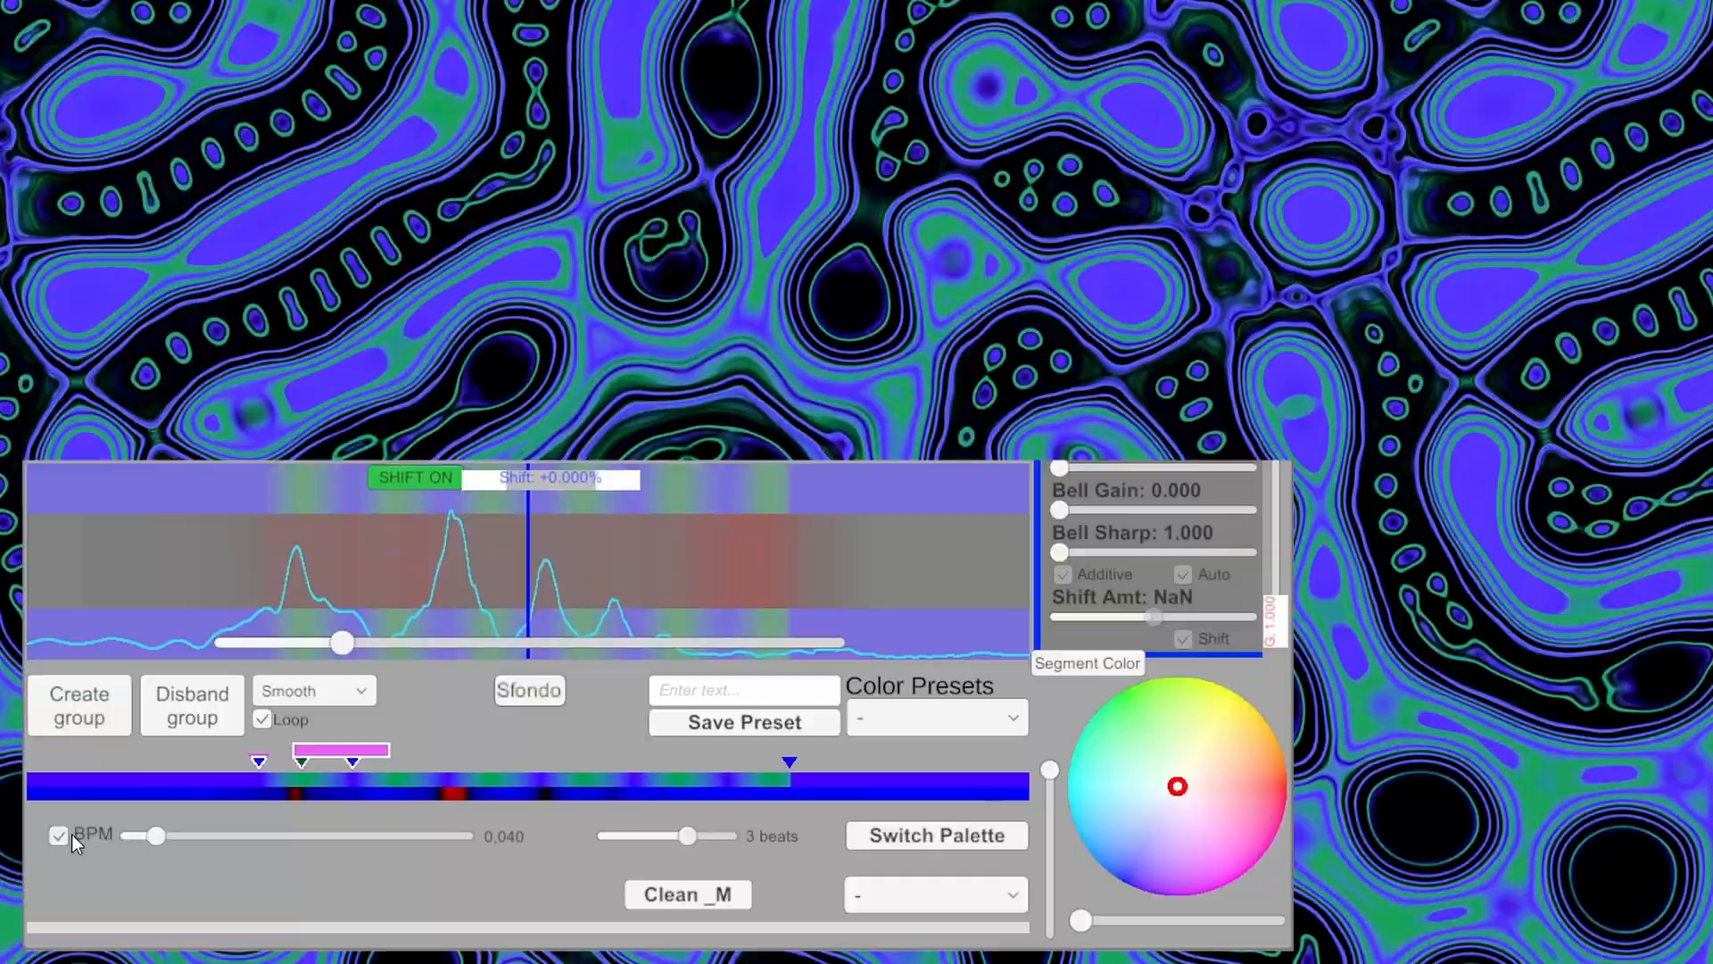
left_click(60, 835)
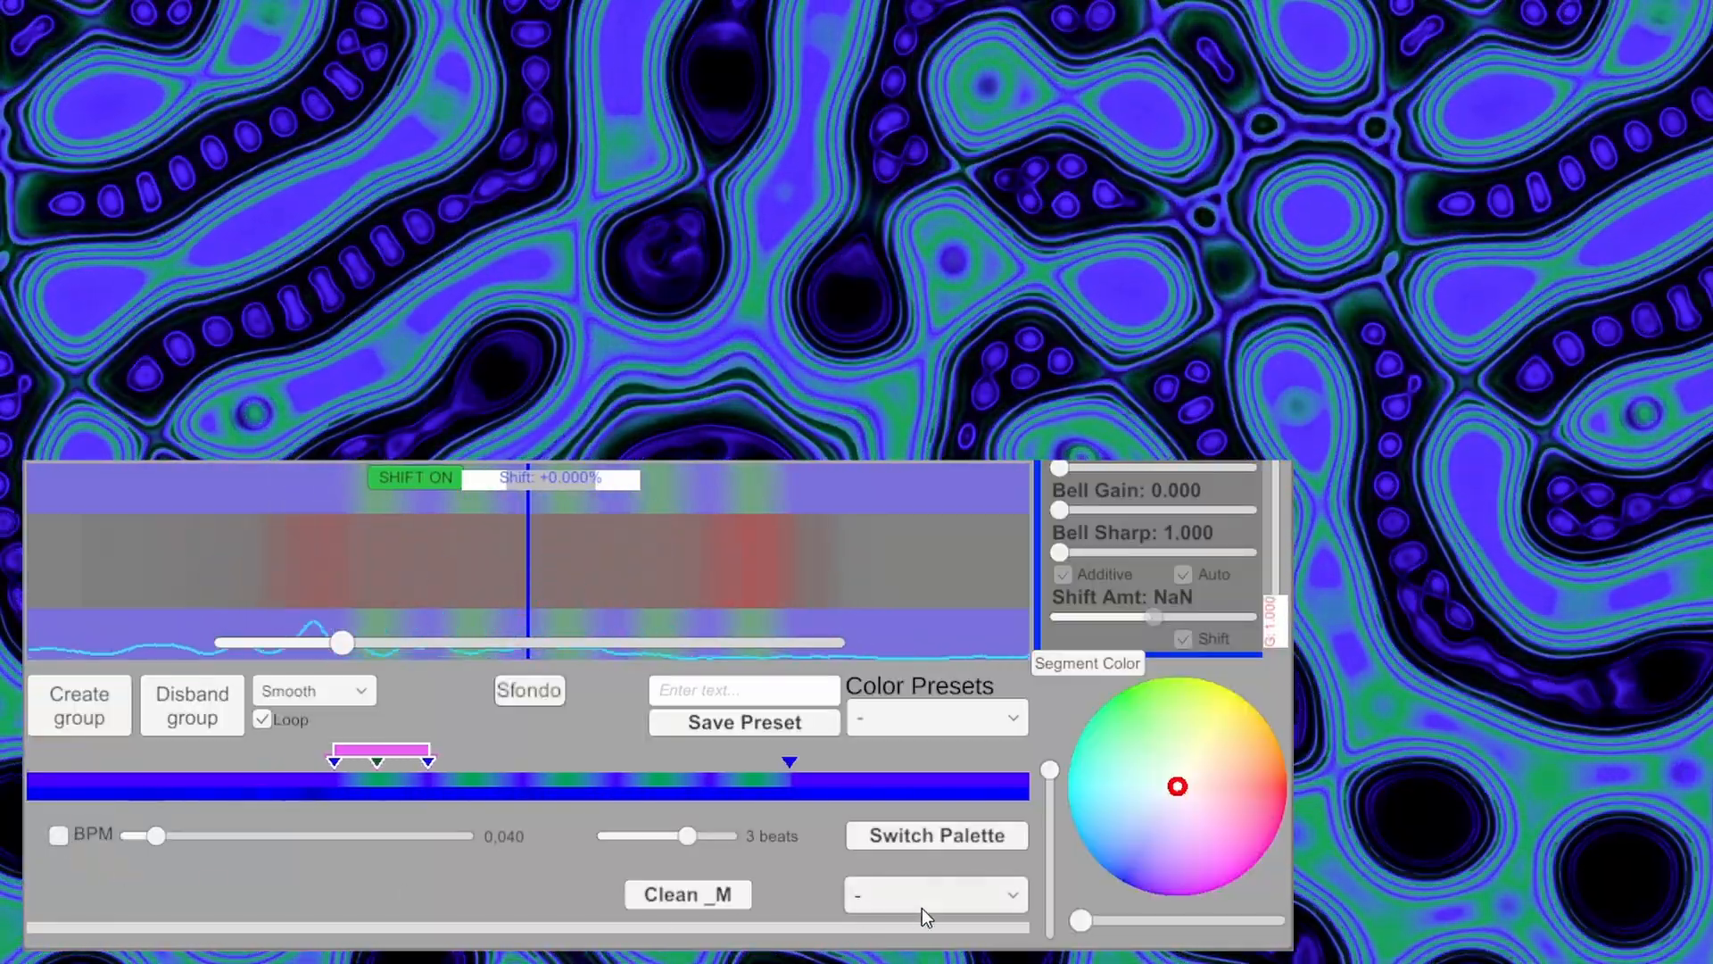
Load the lava preset as the second palette and try the slider that blends the two palettes.
left_click(923, 906)
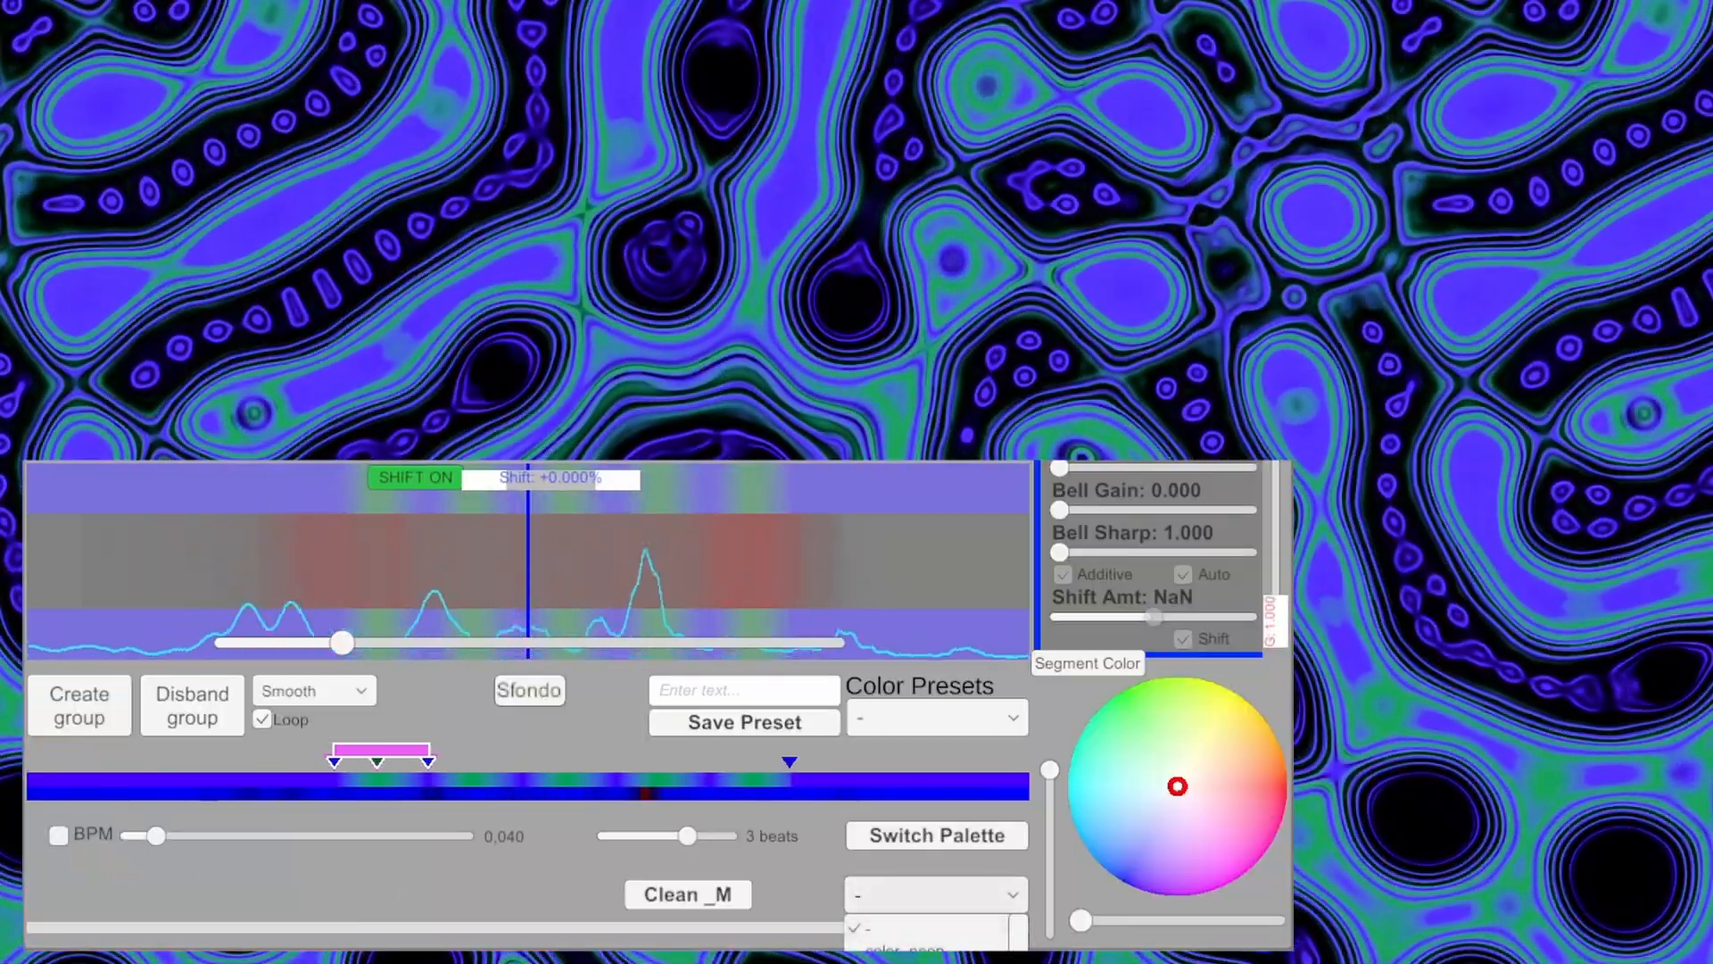
left_click(919, 955)
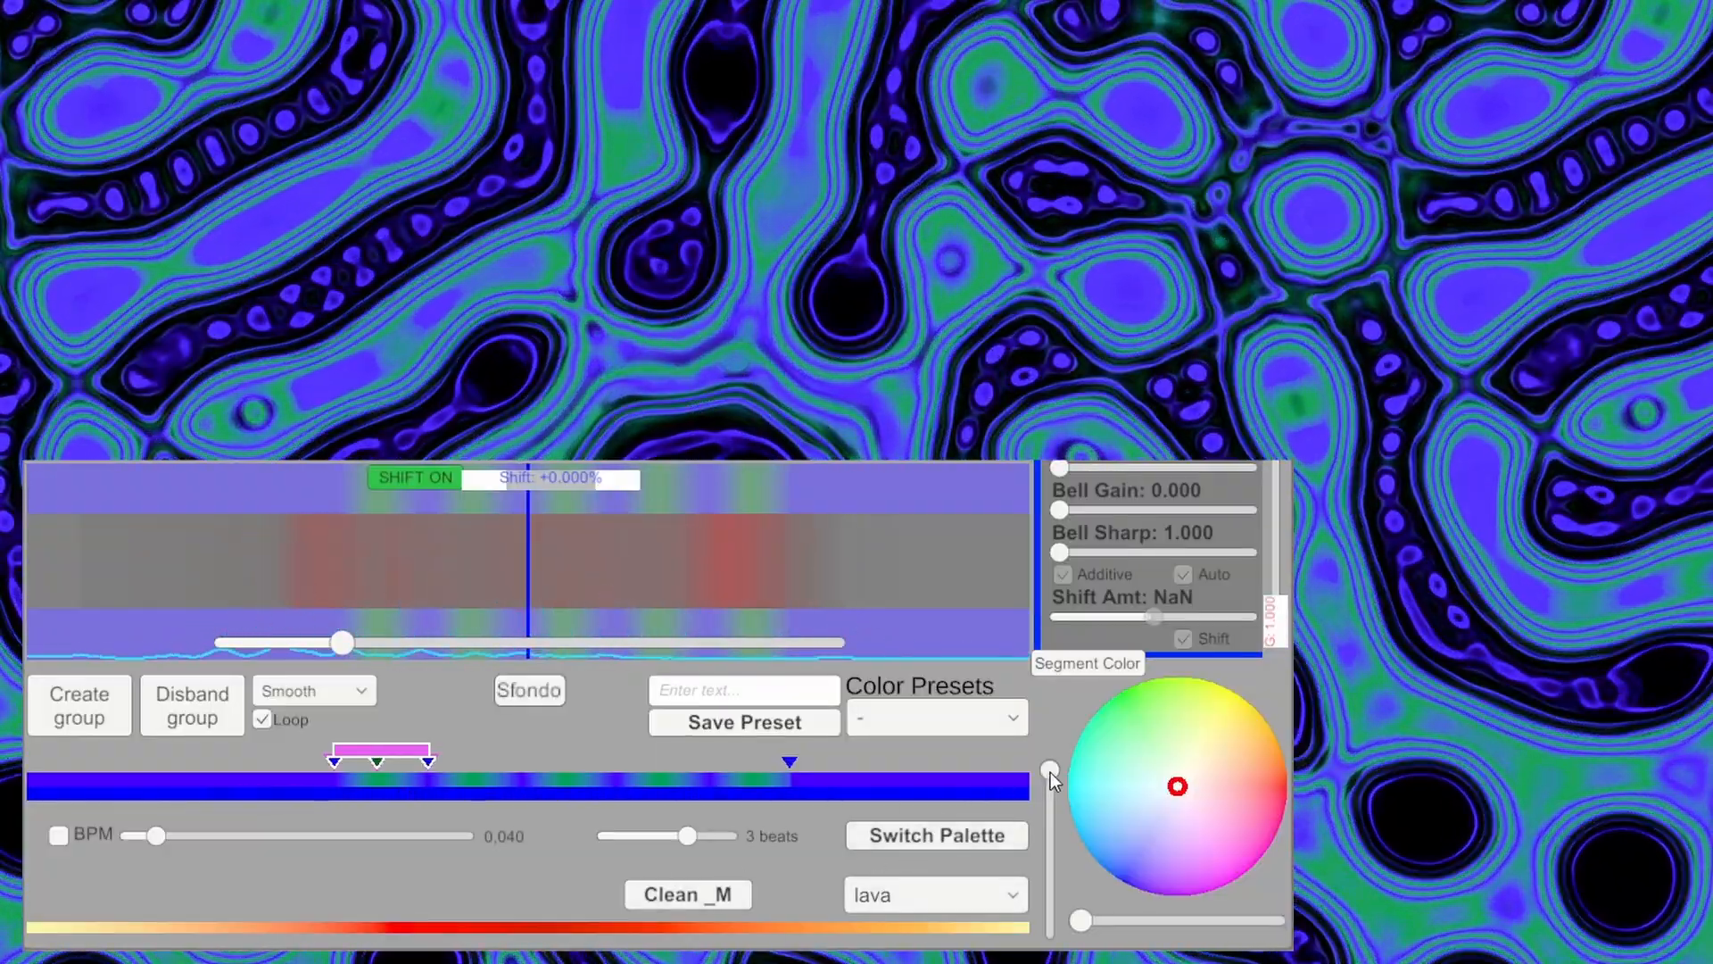
mouse_move(1051, 773)
left_mouse_down()
mouse_move(1048, 843)
mouse_move(1062, 775)
left_mouse_up()
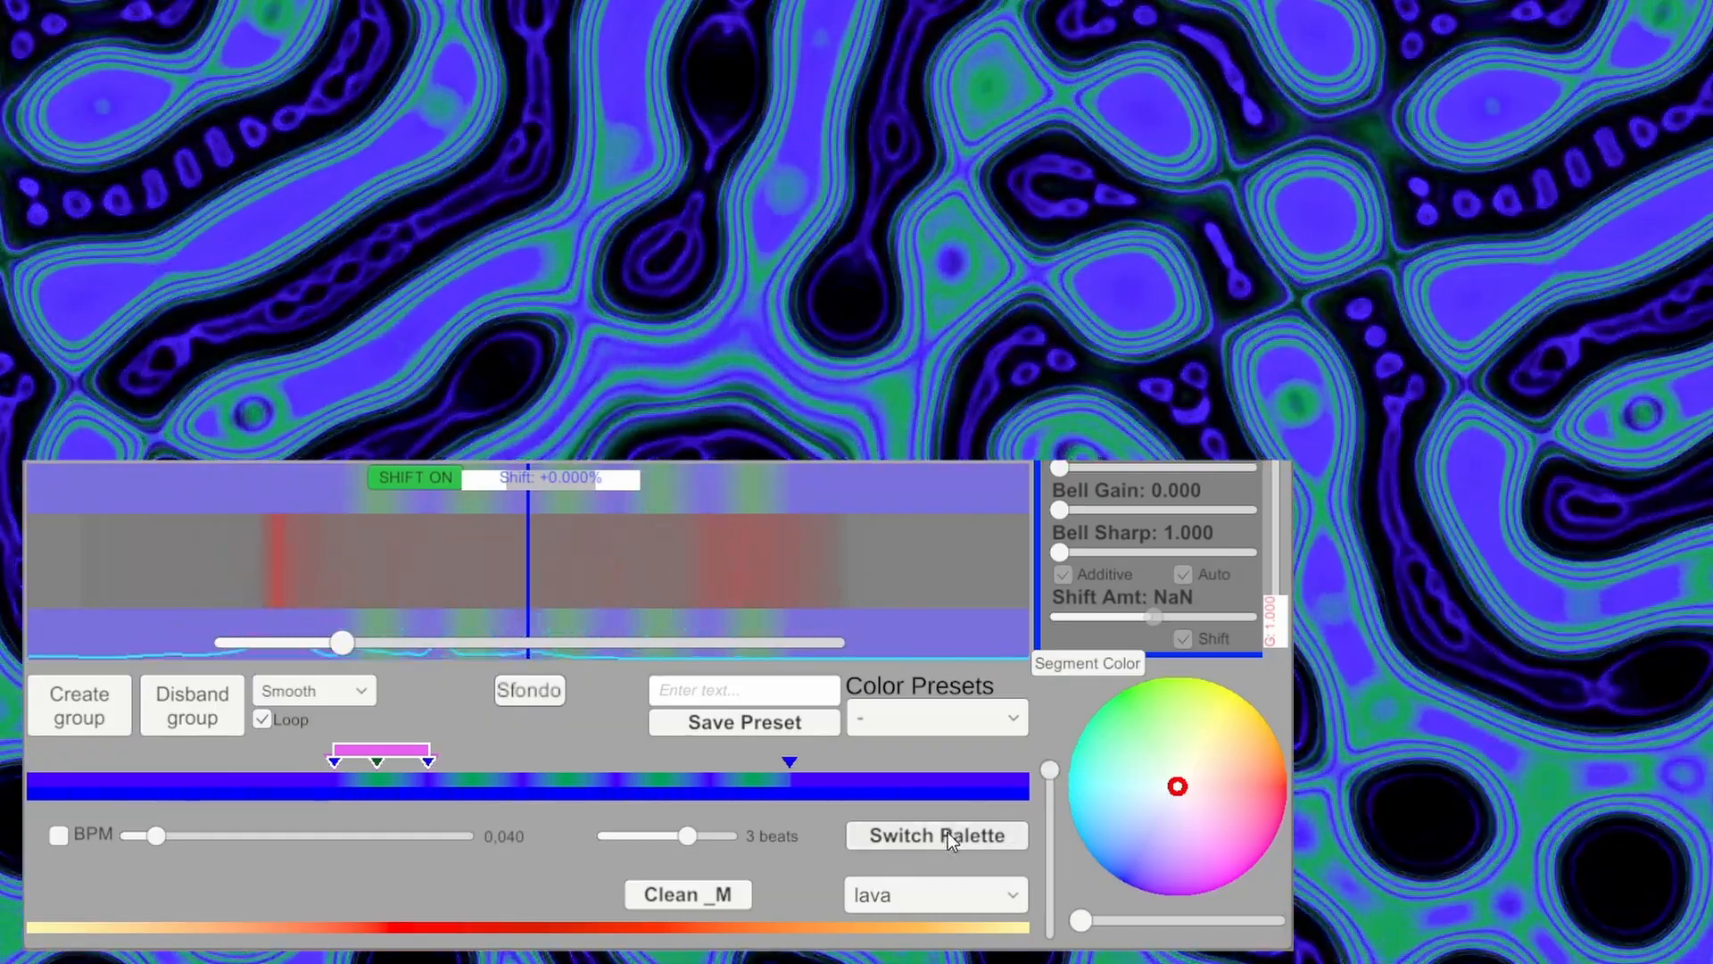
Switch to editing the lava palette, try moving its bright red marker toward the orange one and back, and return to the blue-green palette.
left_click(948, 832)
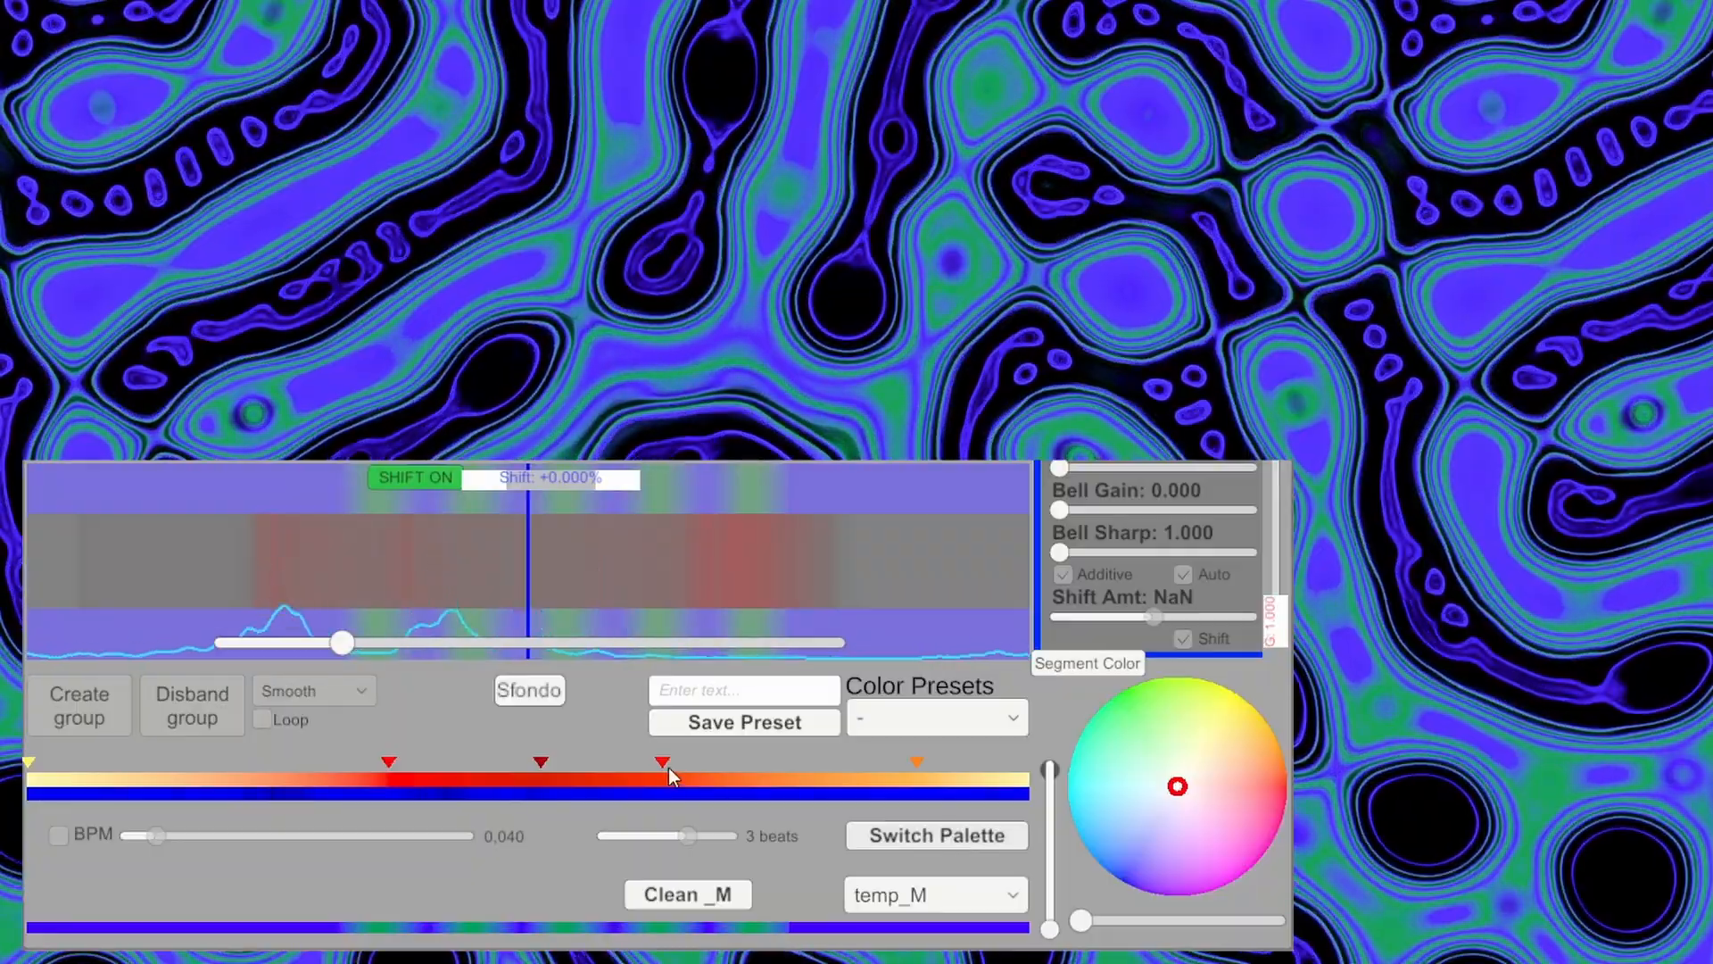
left_click_drag(664, 764, 828, 768)
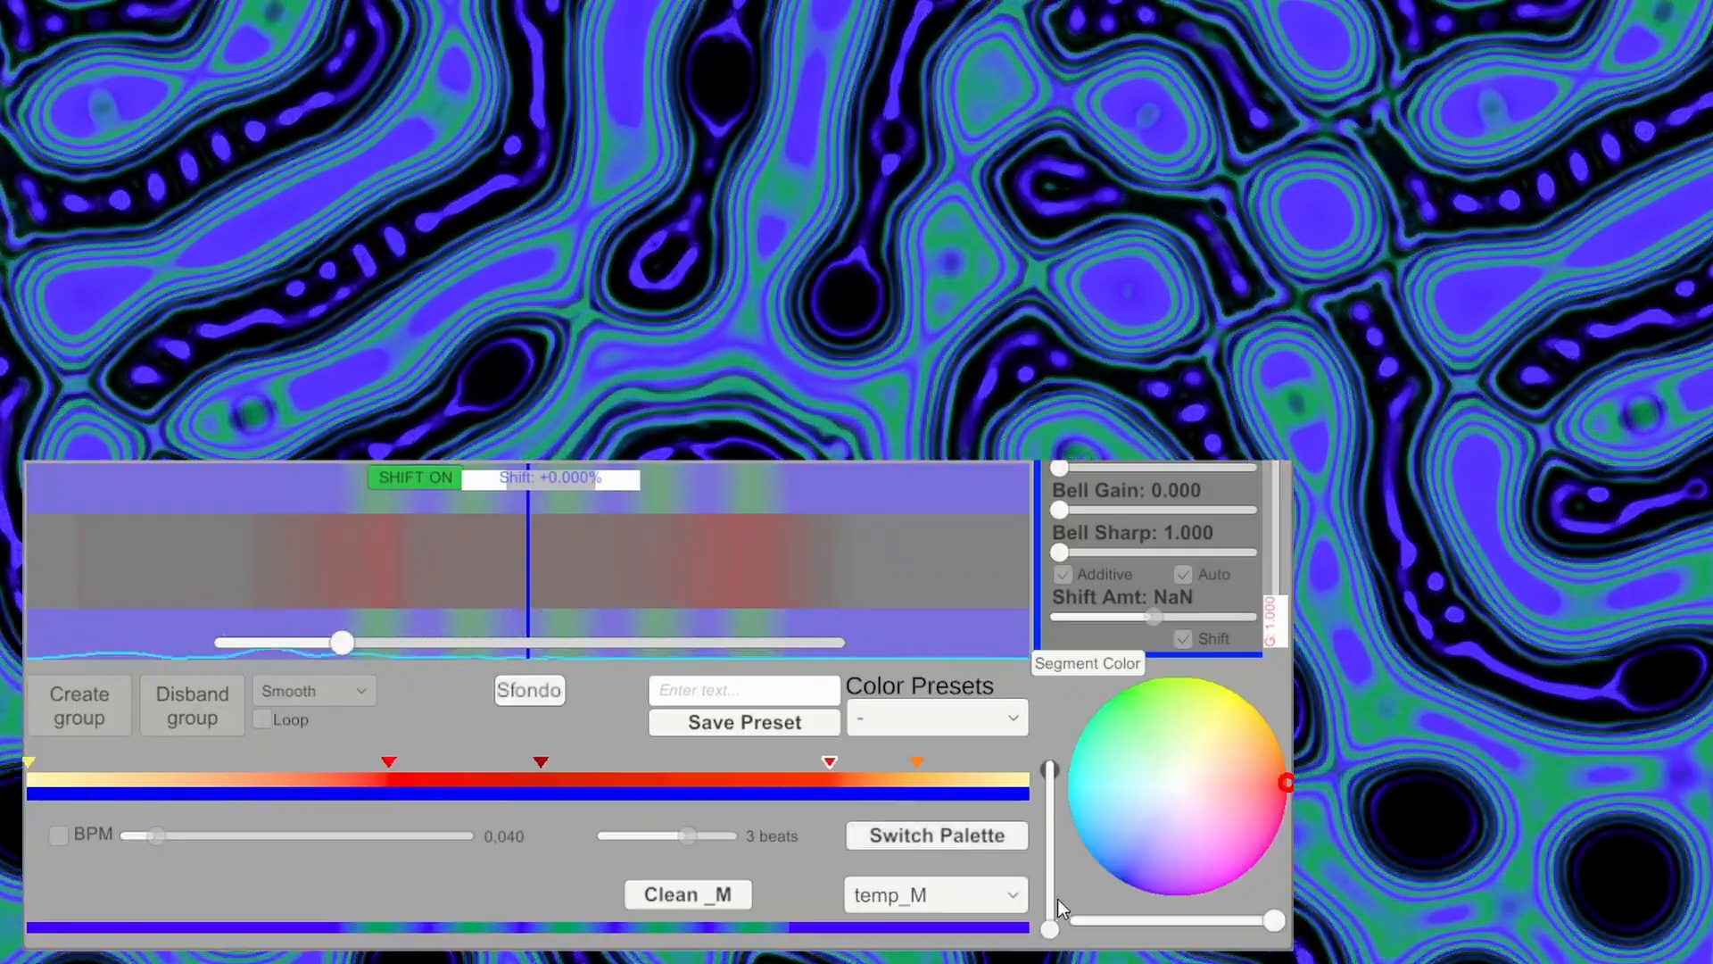
mouse_move(1051, 929)
left_mouse_down()
mouse_move(1056, 746)
mouse_move(1042, 946)
left_mouse_up()
left_click_drag(829, 764, 664, 757)
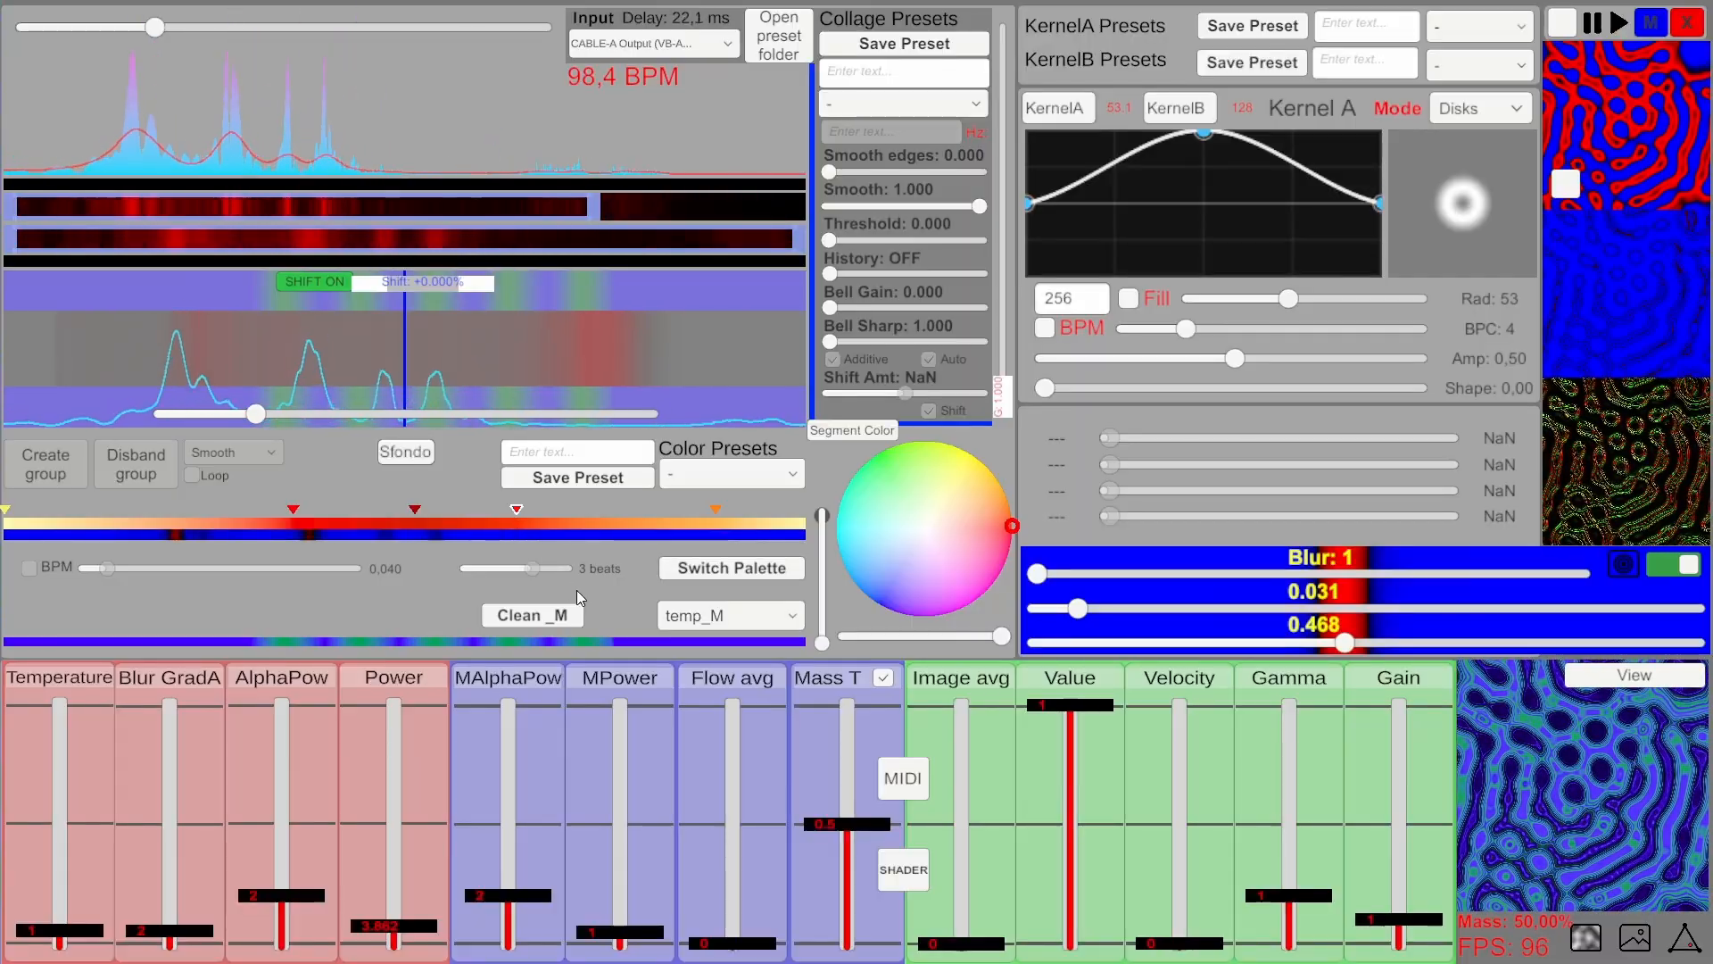
left_click(682, 572)
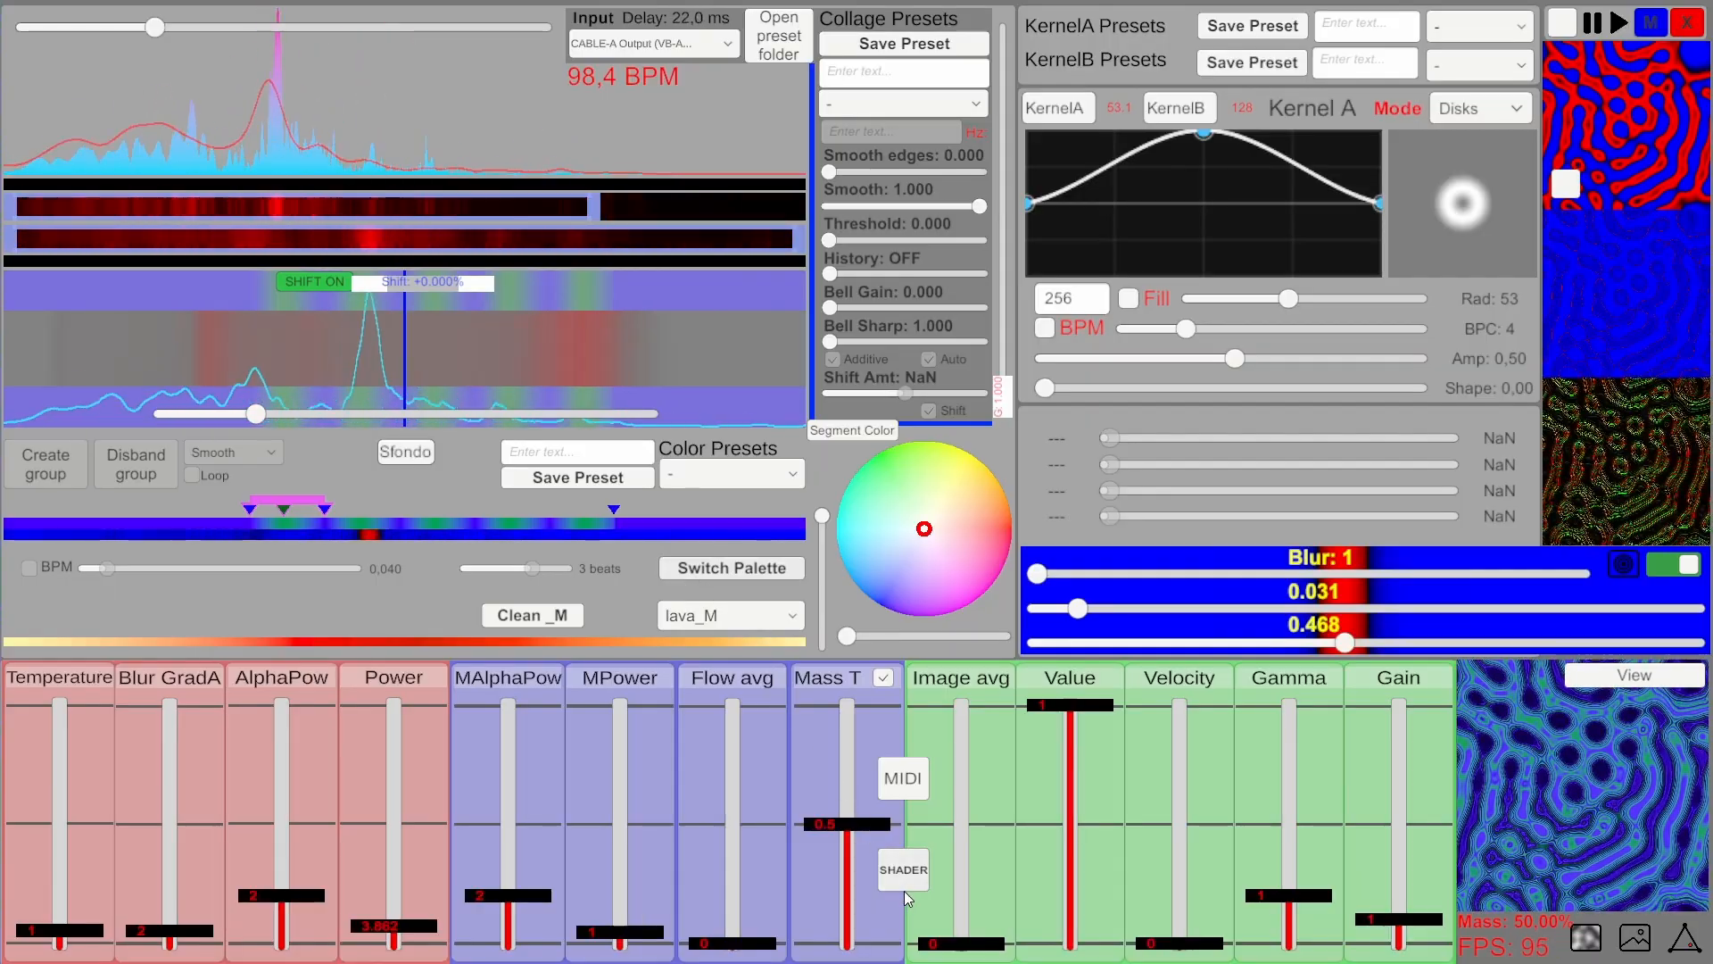
Open the shader manager and look inside the Shaders folder of its preset folder.
key("ctrl")
key("ctrl")
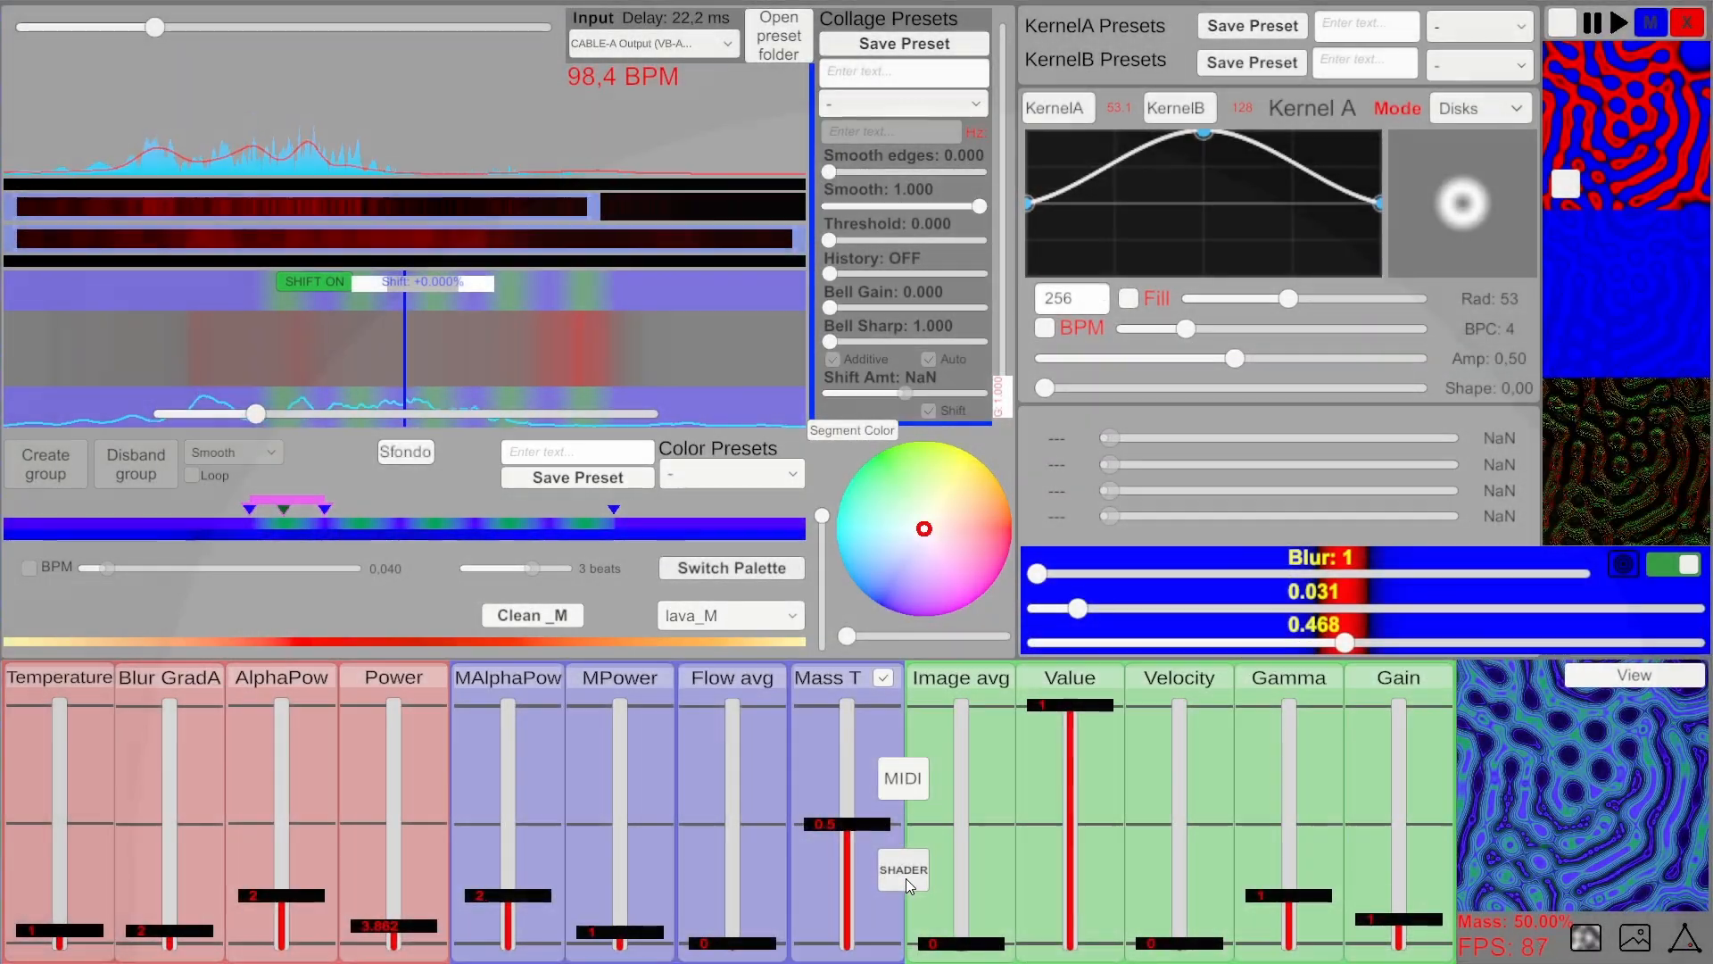
left_click(907, 878)
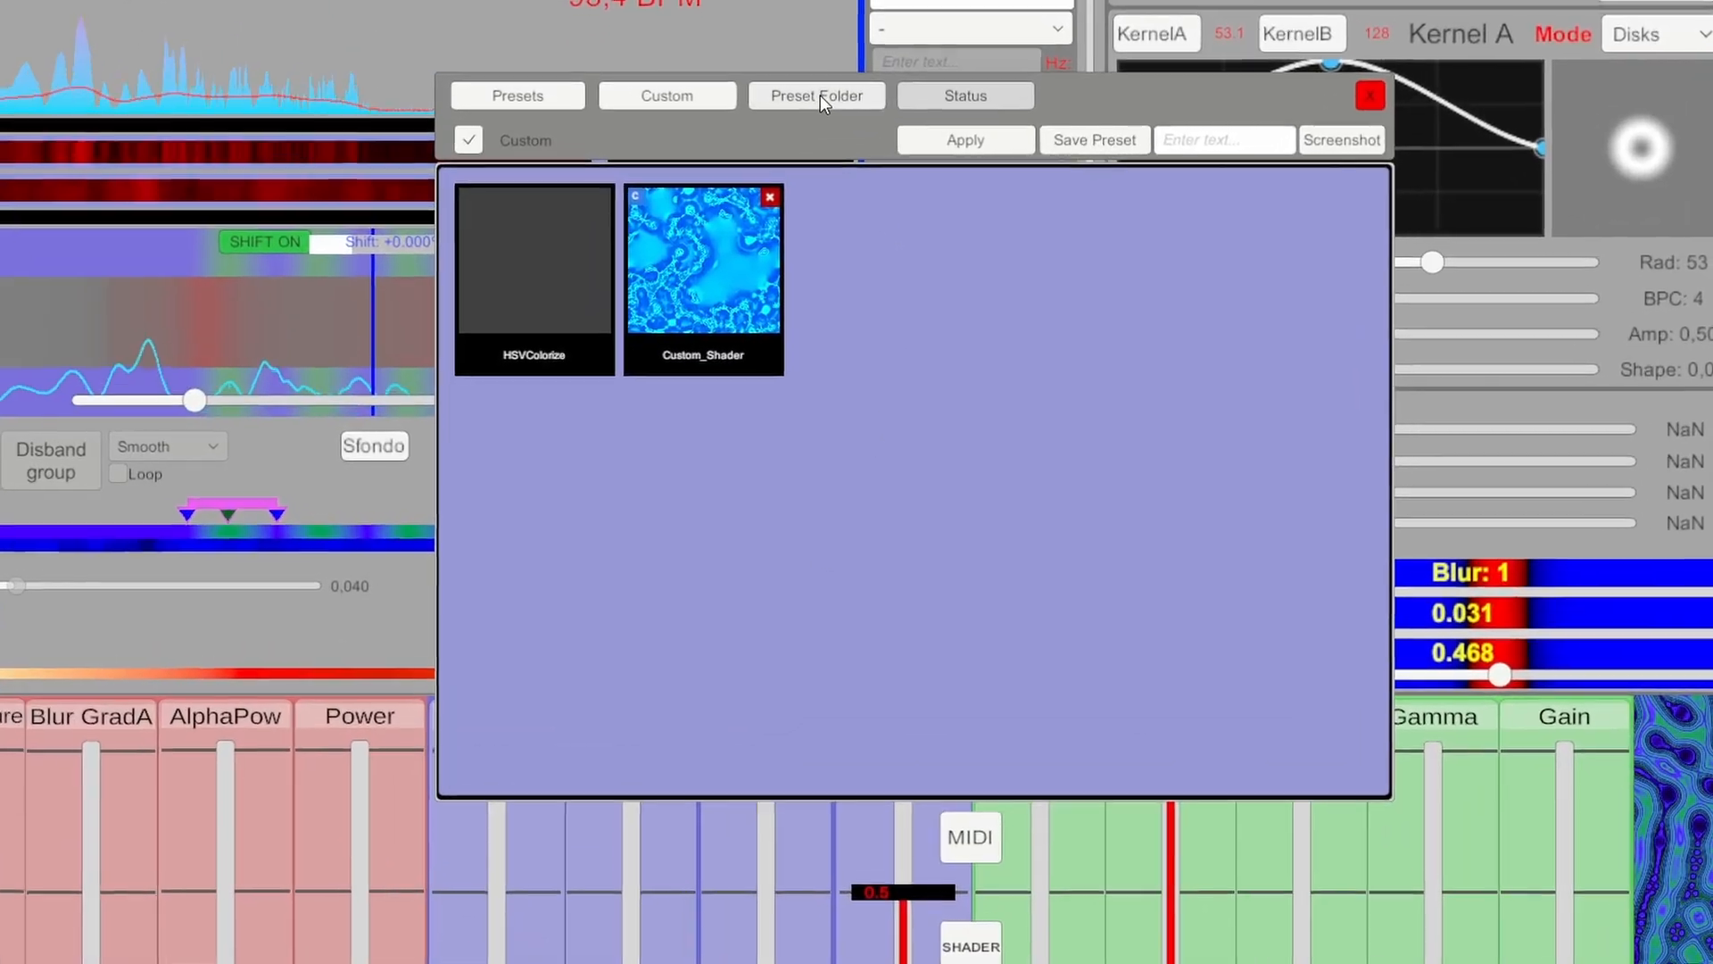
left_click(775, 159)
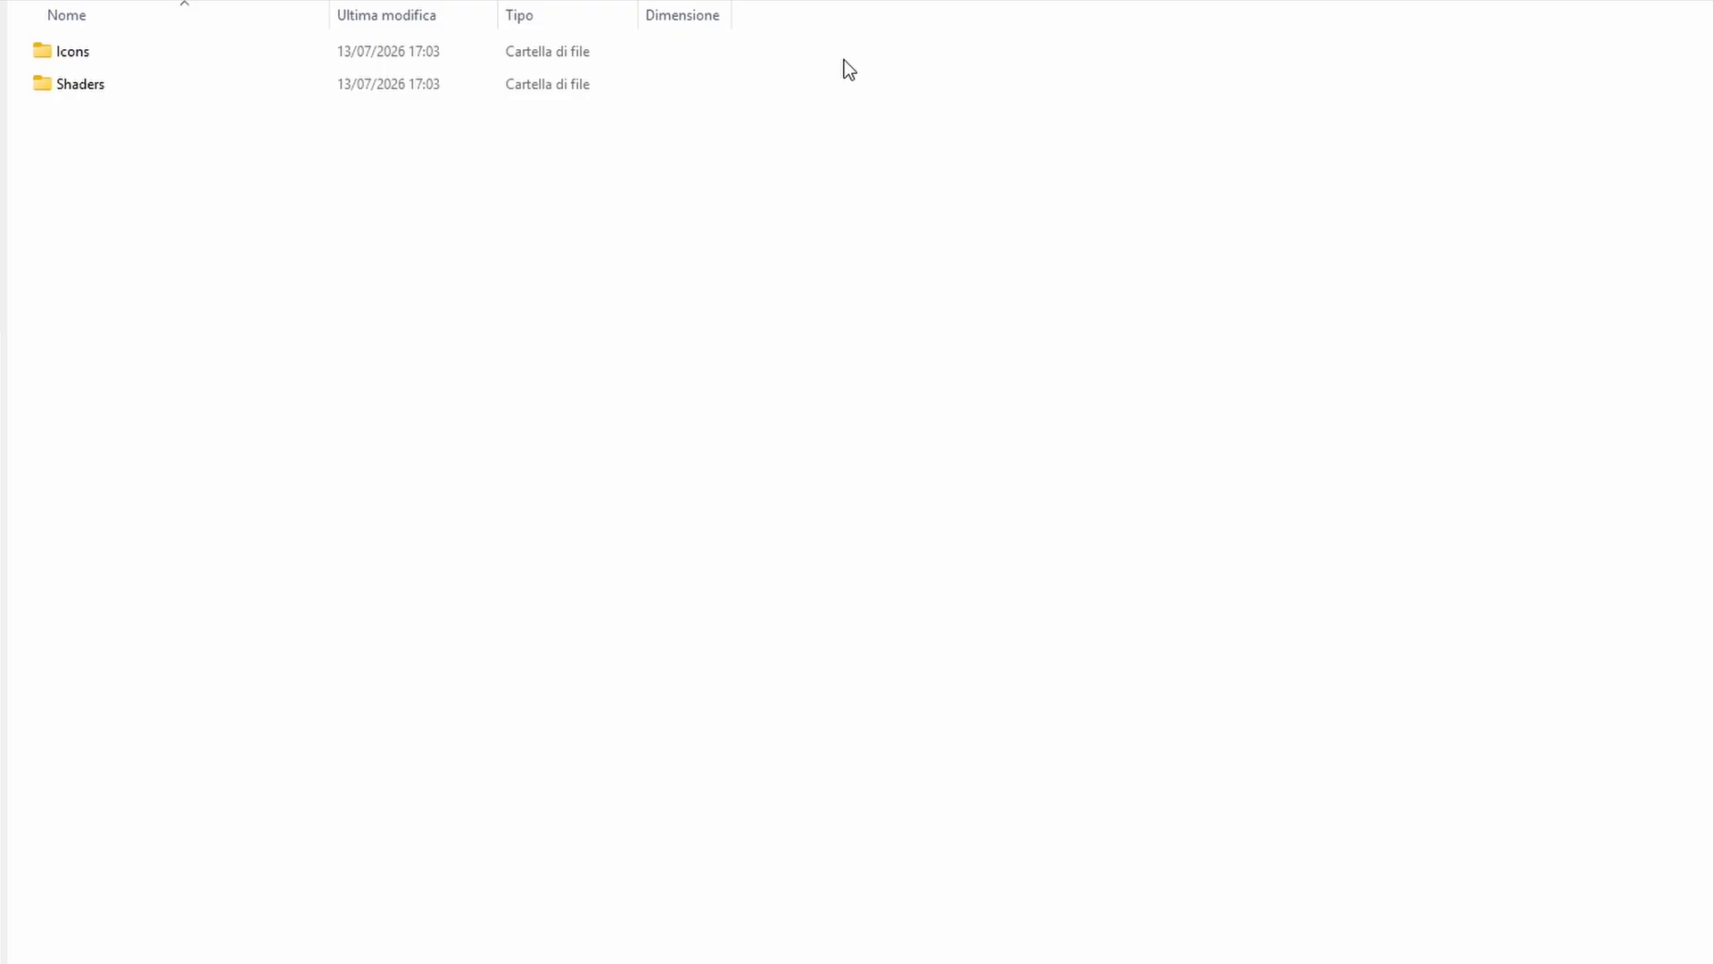
double_click(348, 85)
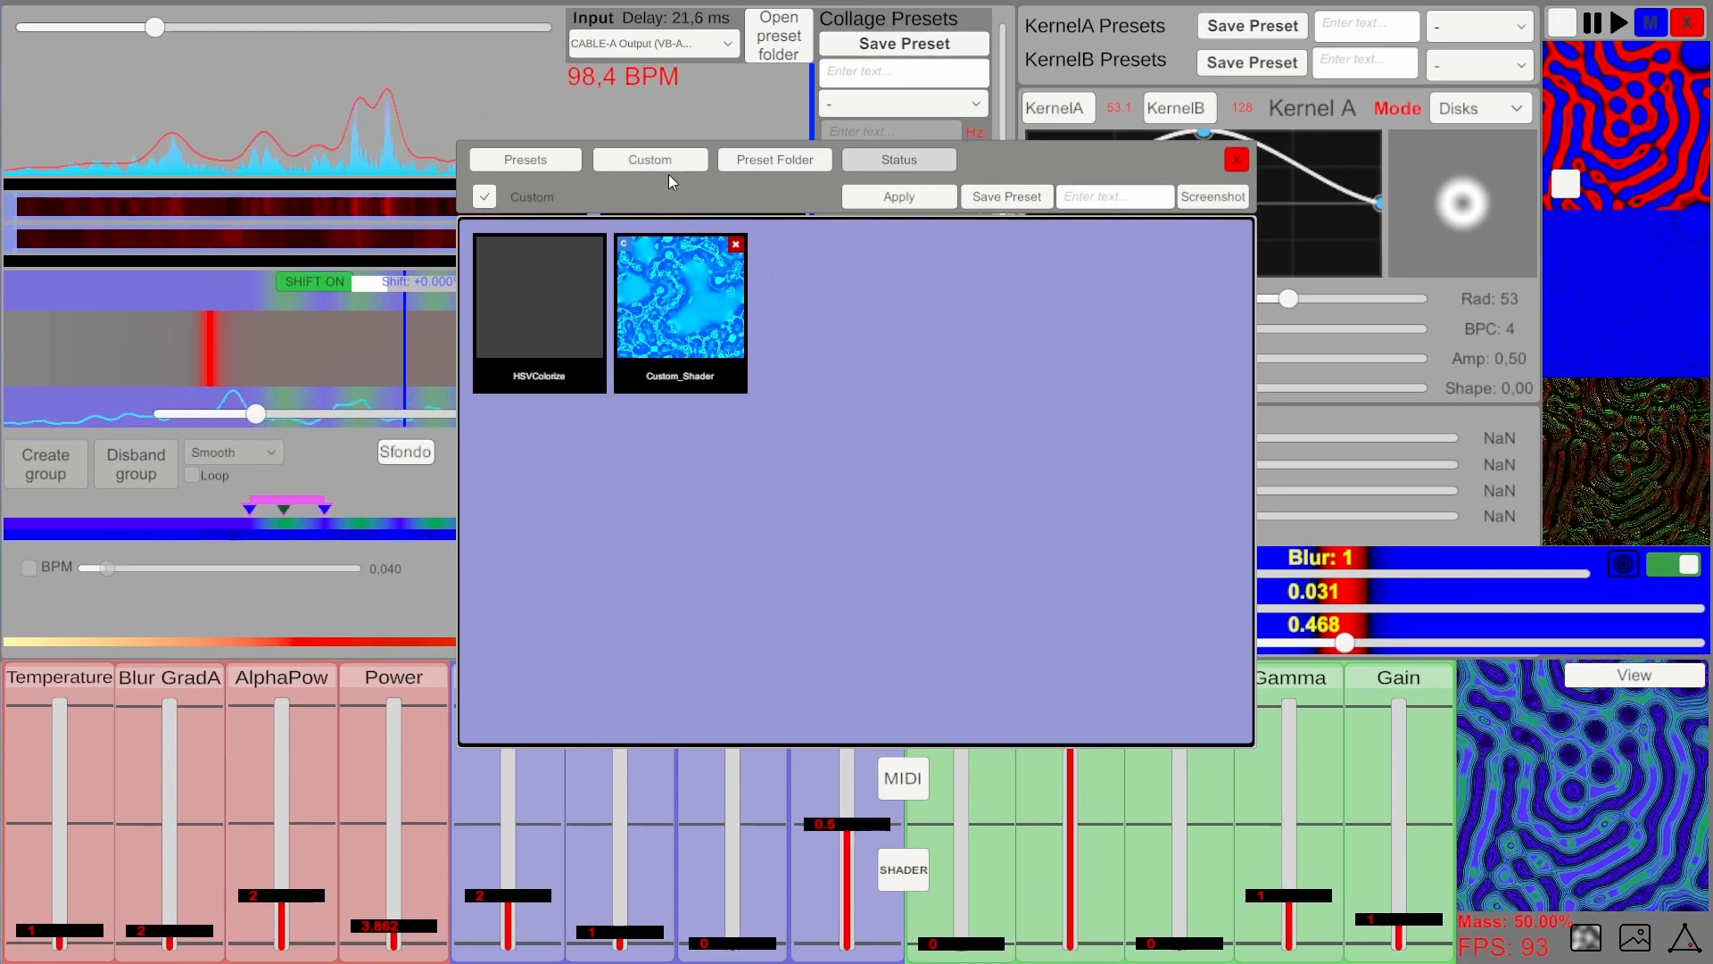
Open the custom shader code and highlight the texture and sampler declarations, from _StateA through _Sampler, to examine them.
left_click(657, 158)
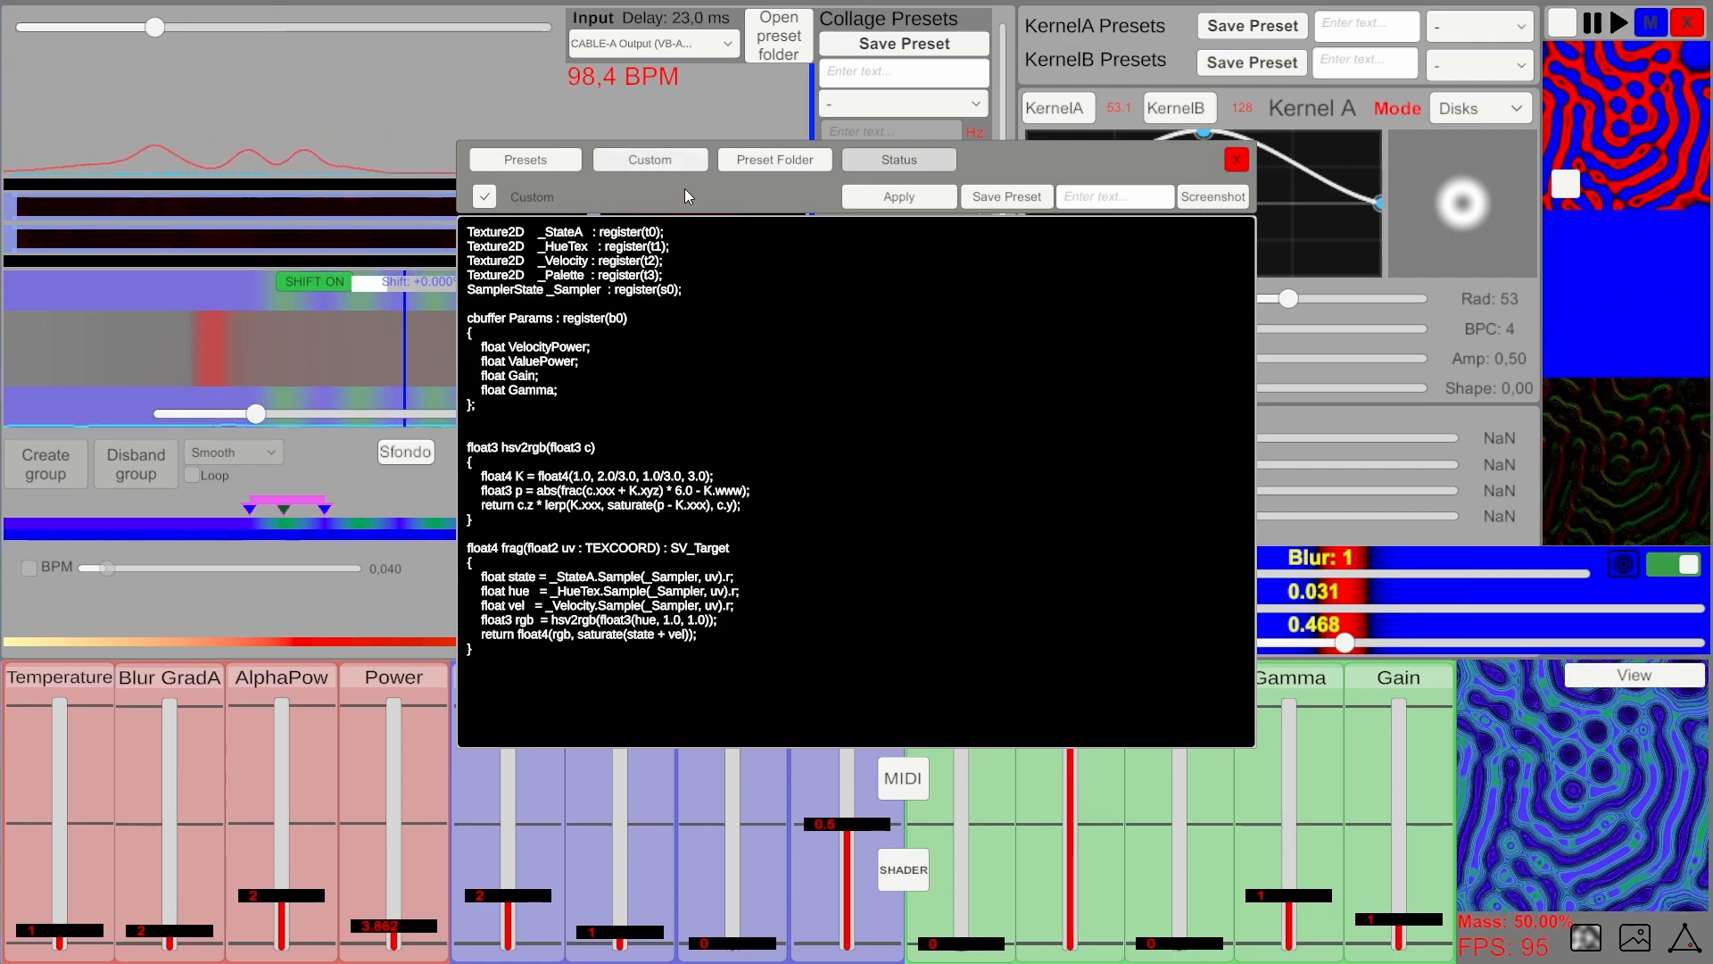
left_click_drag(683, 189, 687, 219)
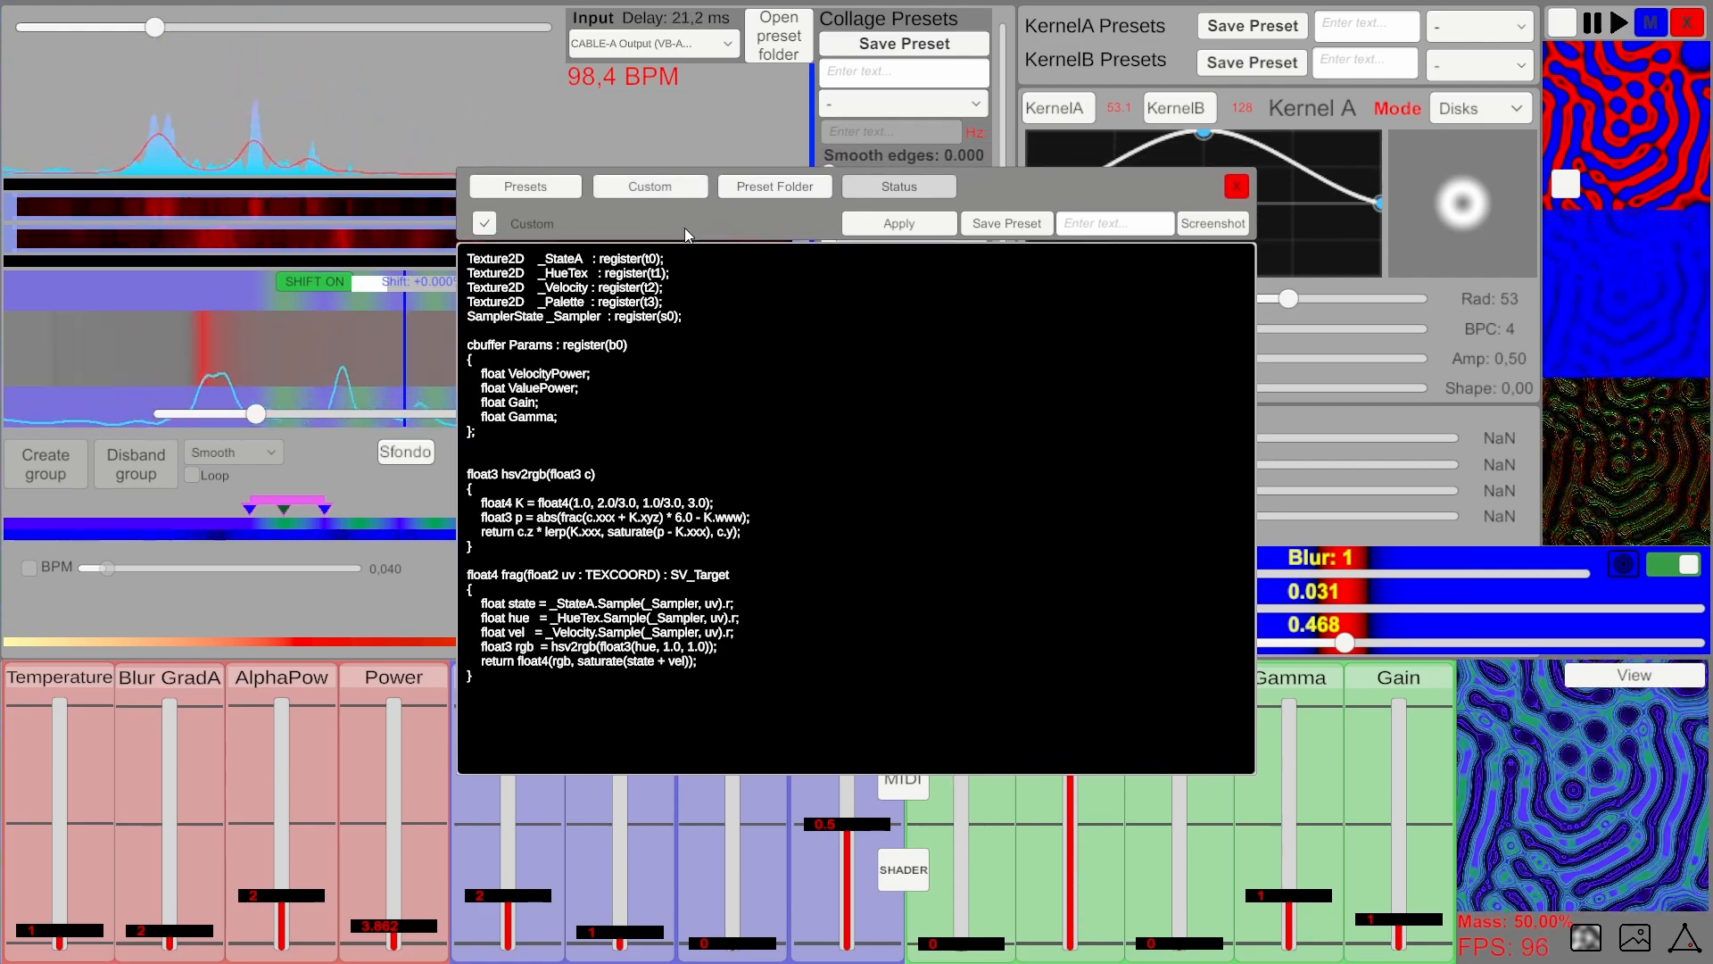
left_click(638, 266)
left_click(650, 268)
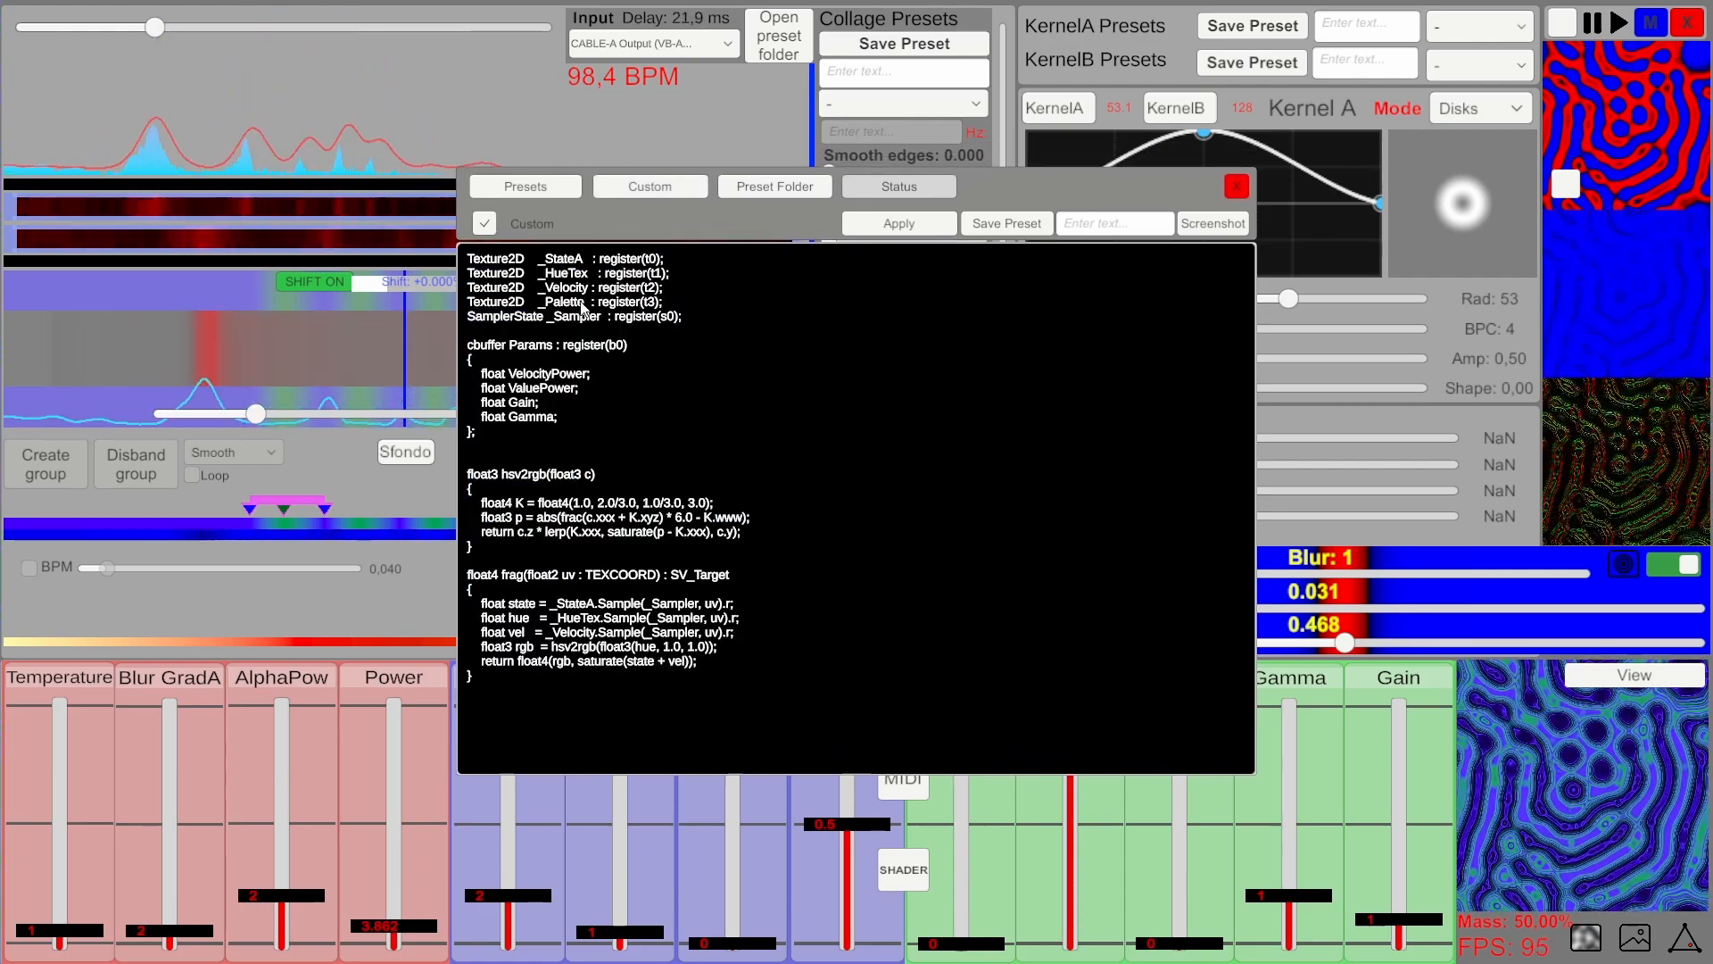
left_click_drag(680, 316, 461, 257)
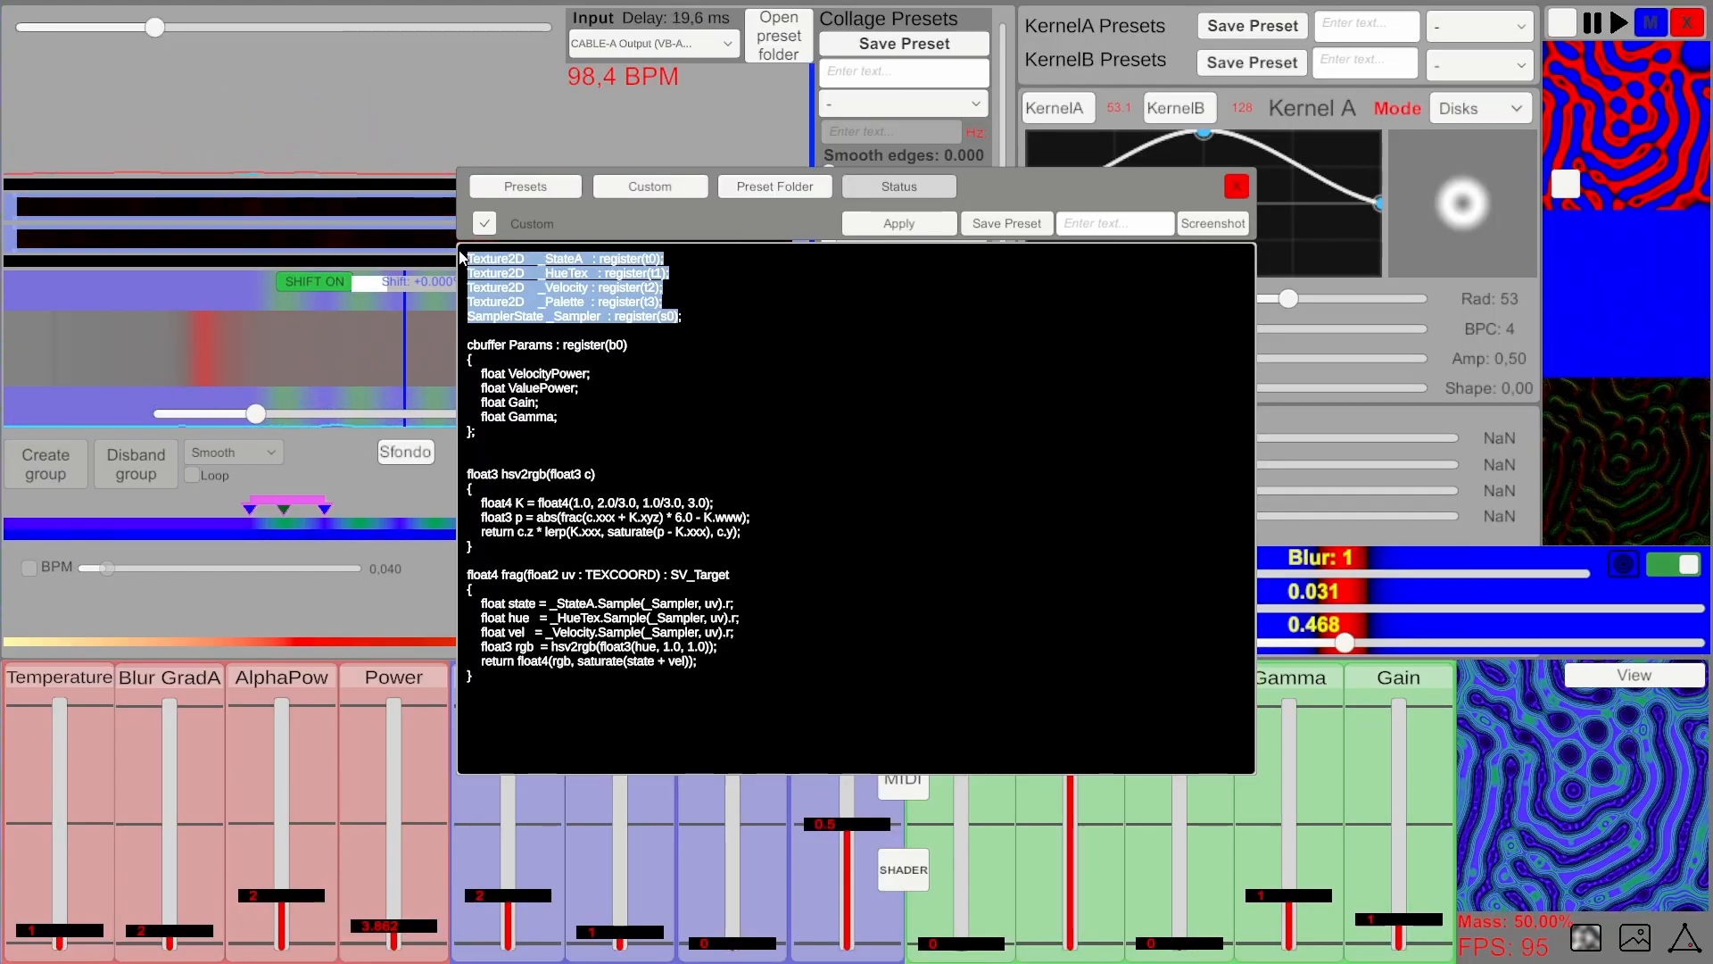
left_click(758, 318)
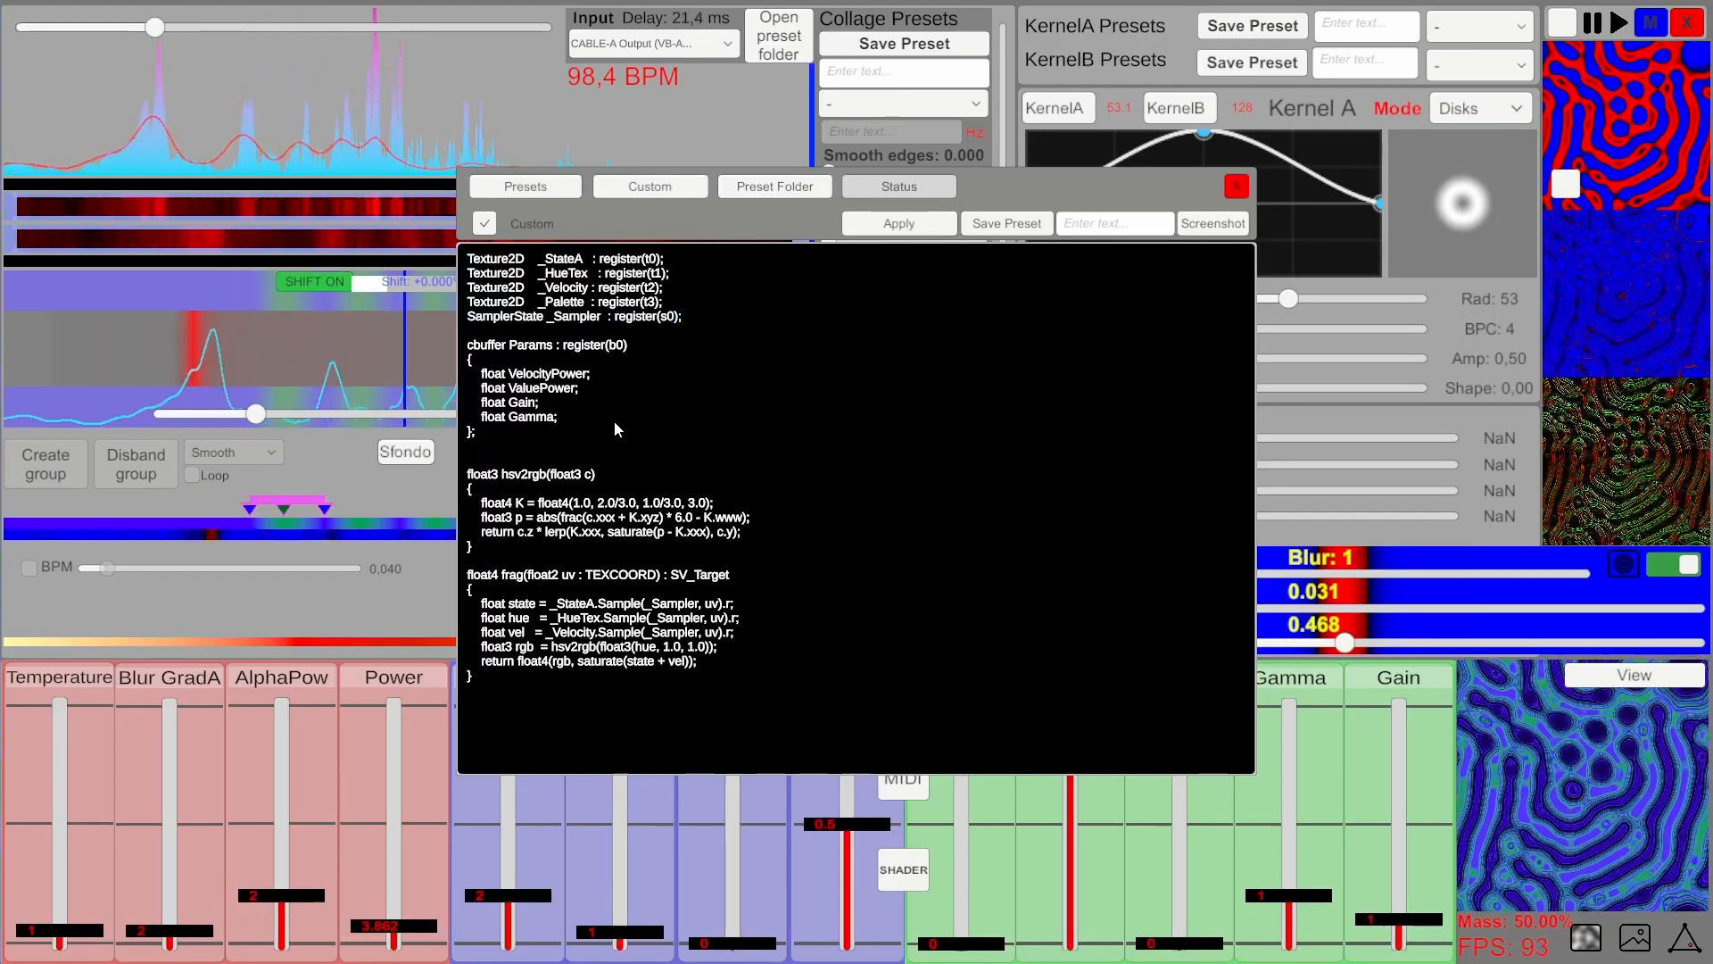
Highlight the VelocityPower, ValuePower, Gain and Gamma parameters in the code, and move the shader window aside to uncover their matching sliders.
left_click_drag(584, 421, 467, 373)
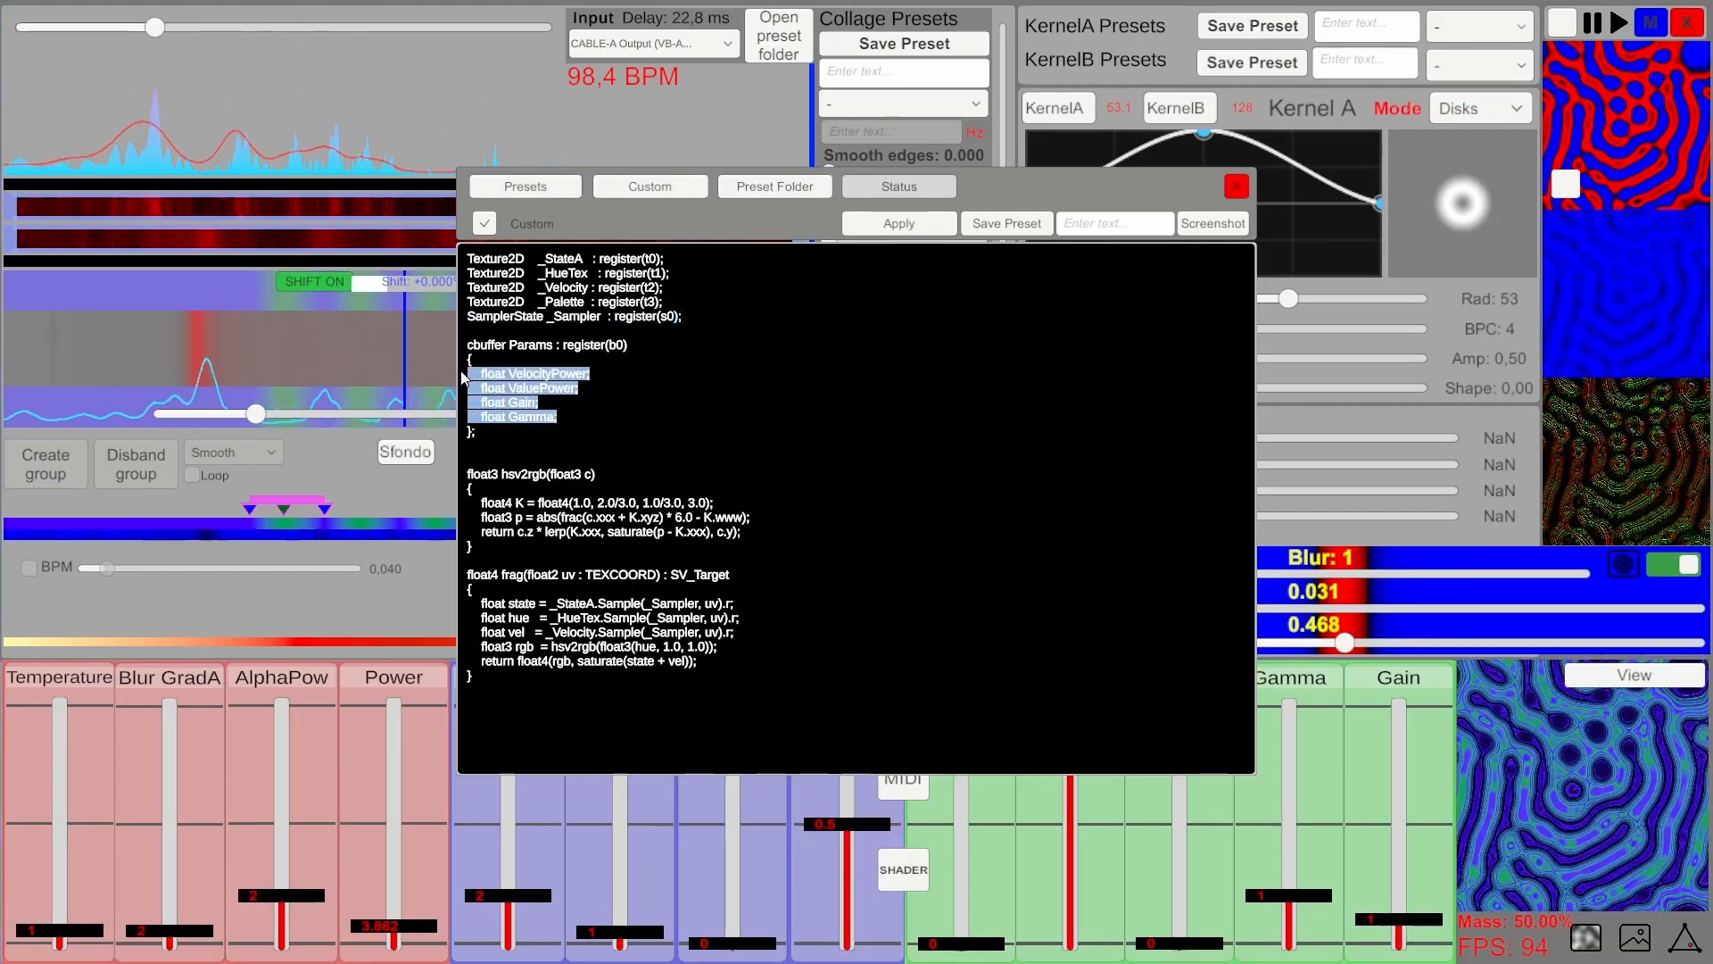
left_click_drag(998, 191, 705, 160)
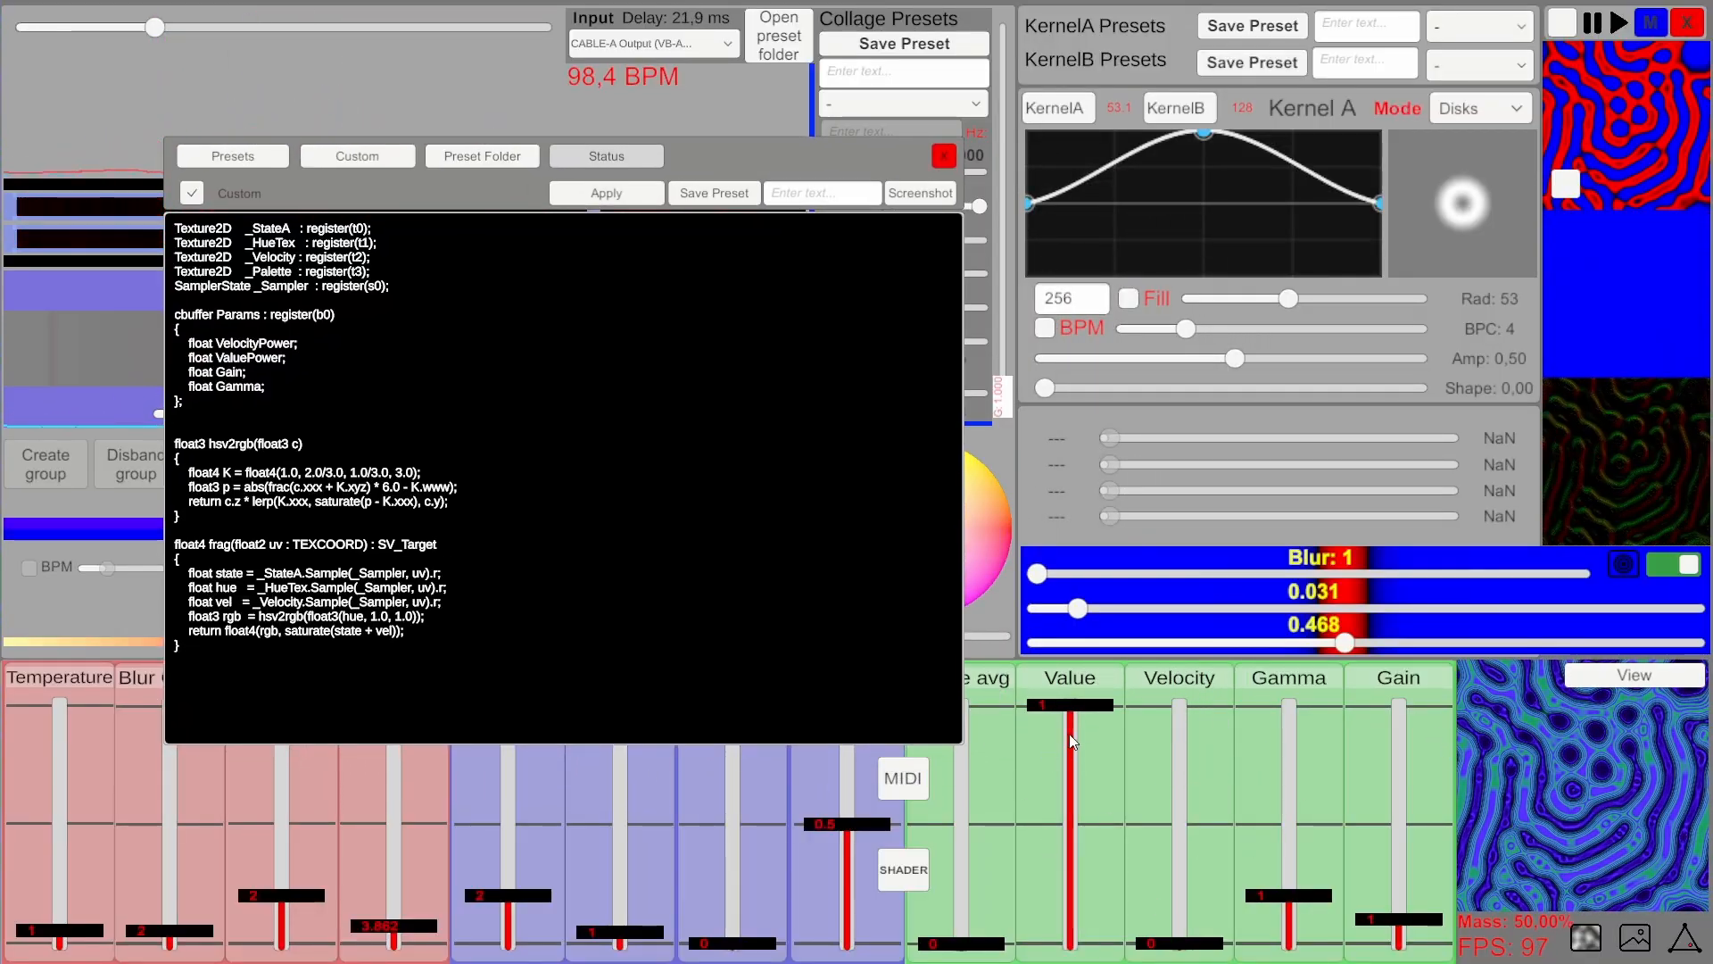
key("ctrl+a")
left_click(556, 262)
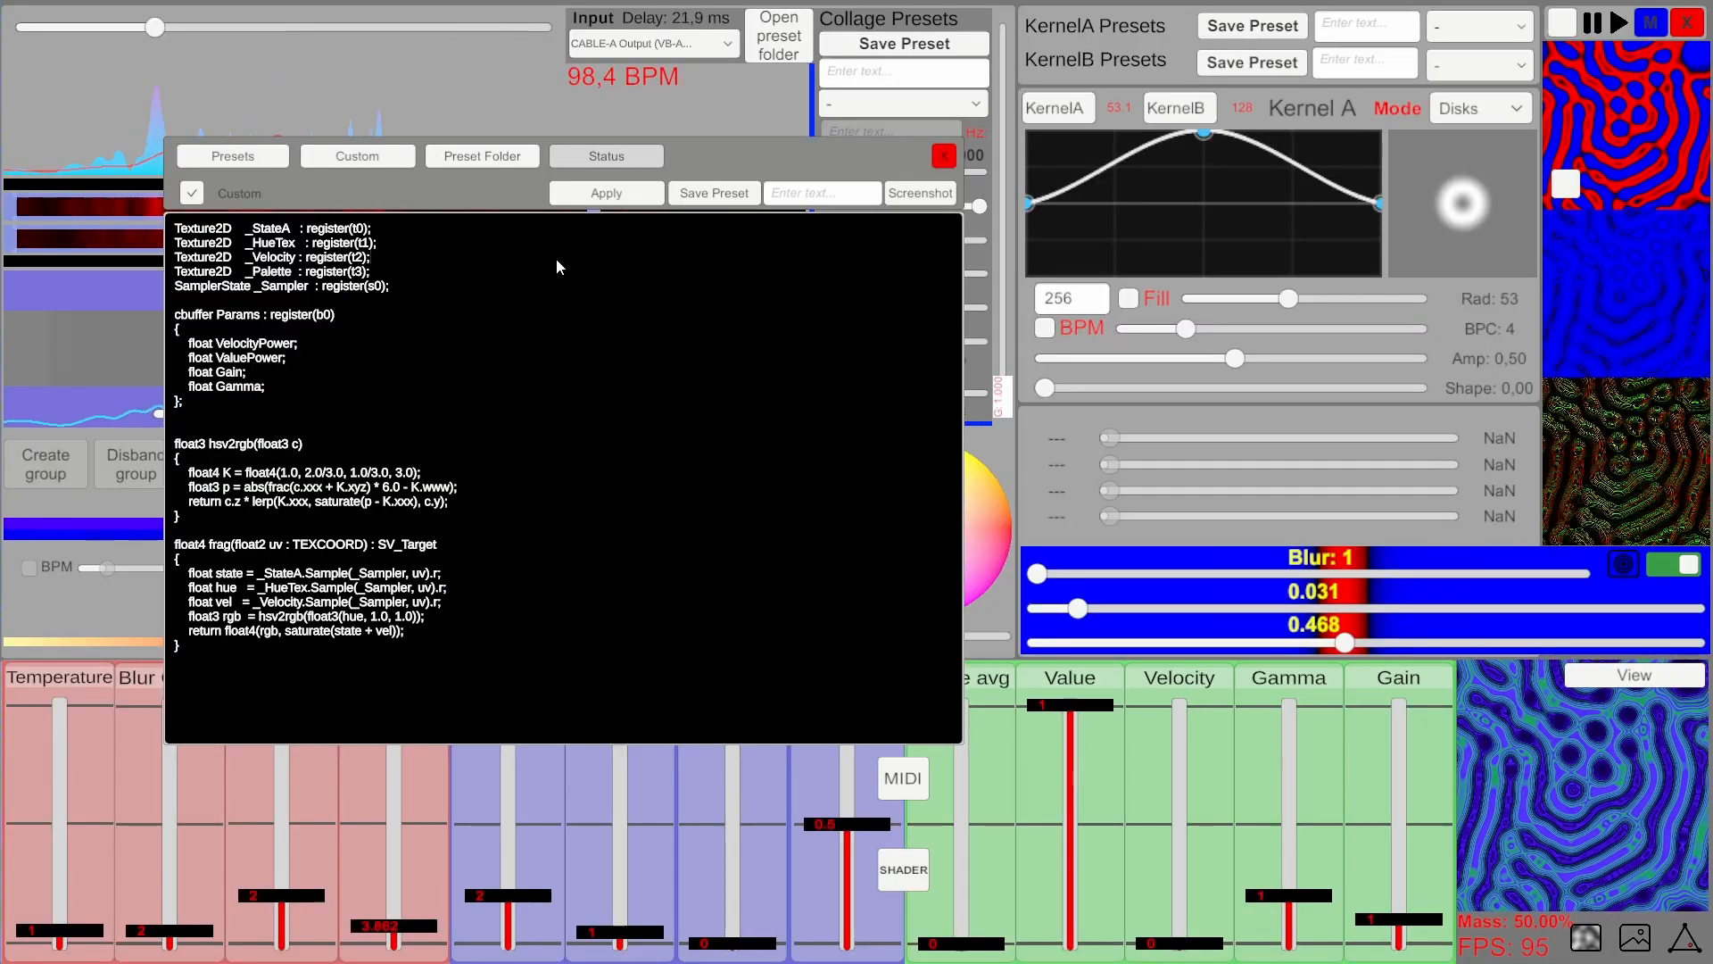
Apply the custom shader code and return to the list of shader presets.
left_click(605, 200)
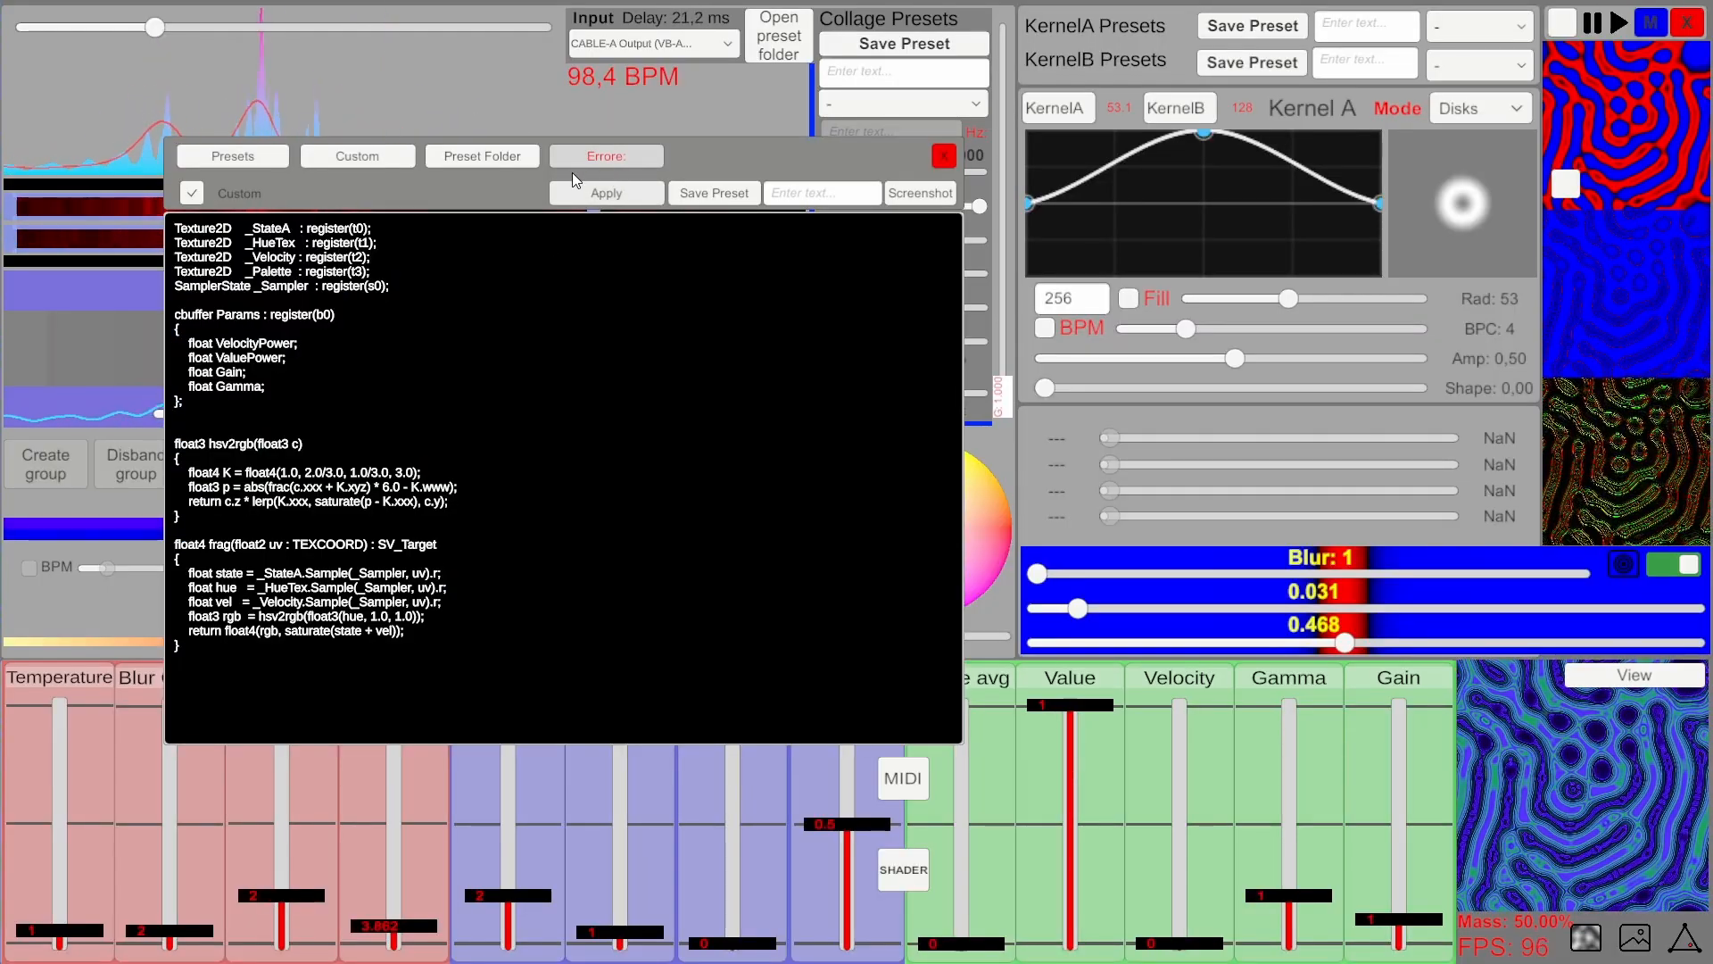
left_click(830, 192)
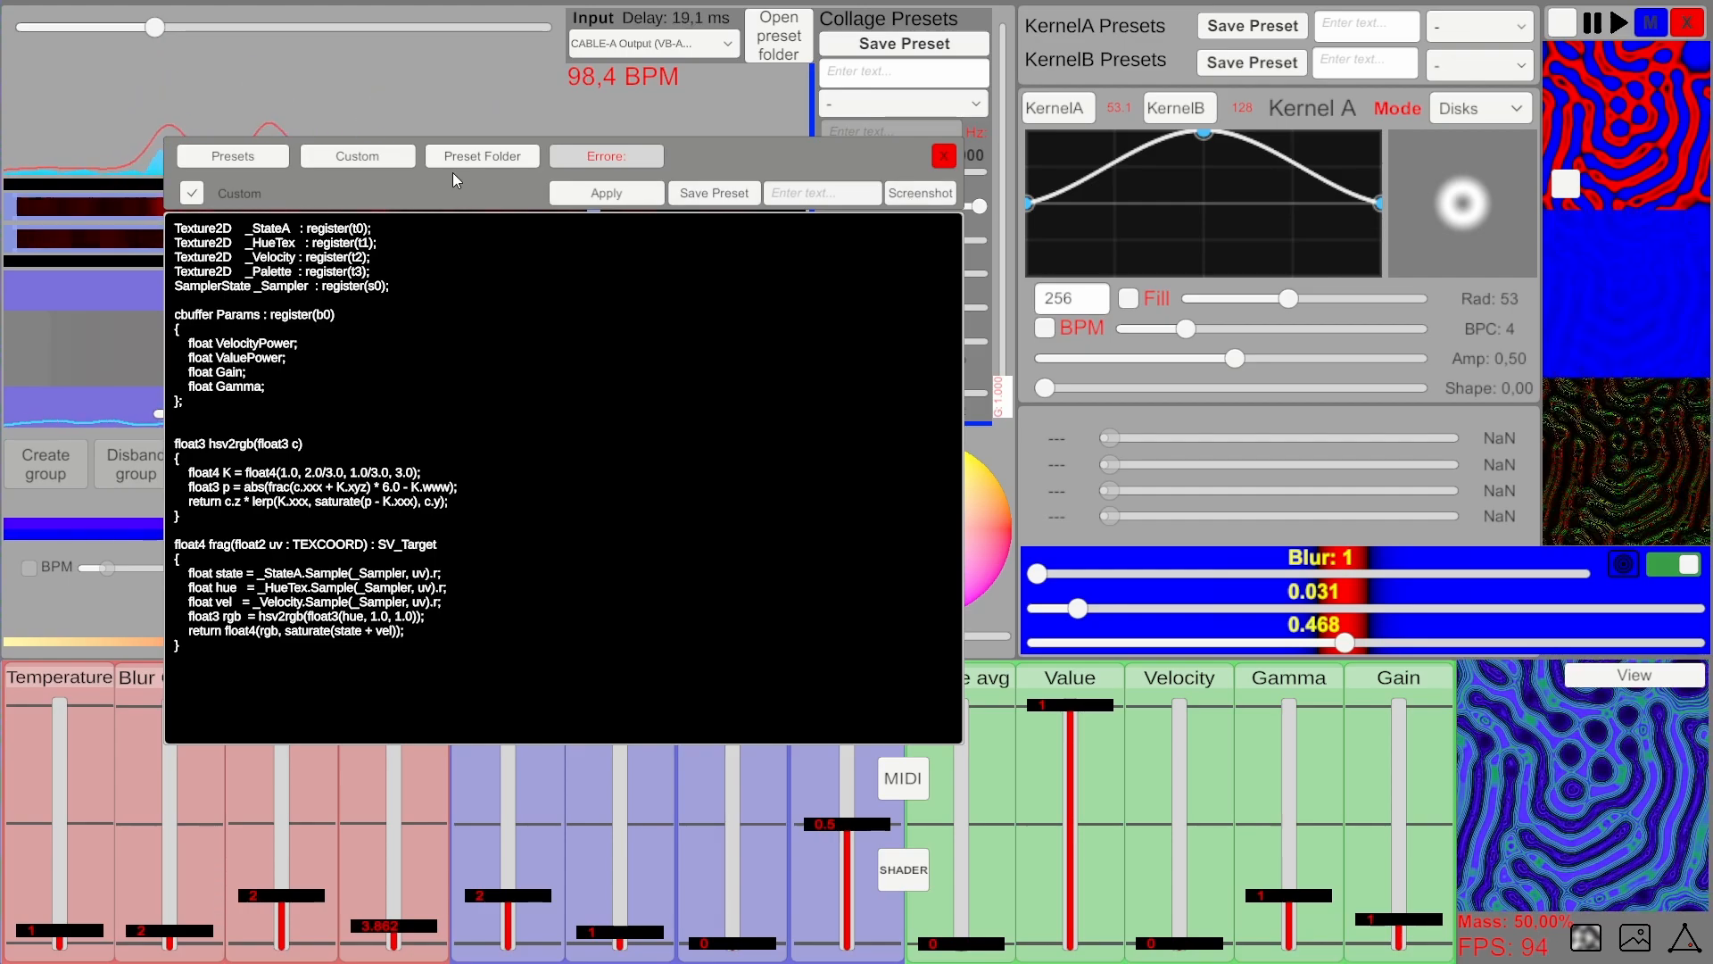
left_click(282, 160)
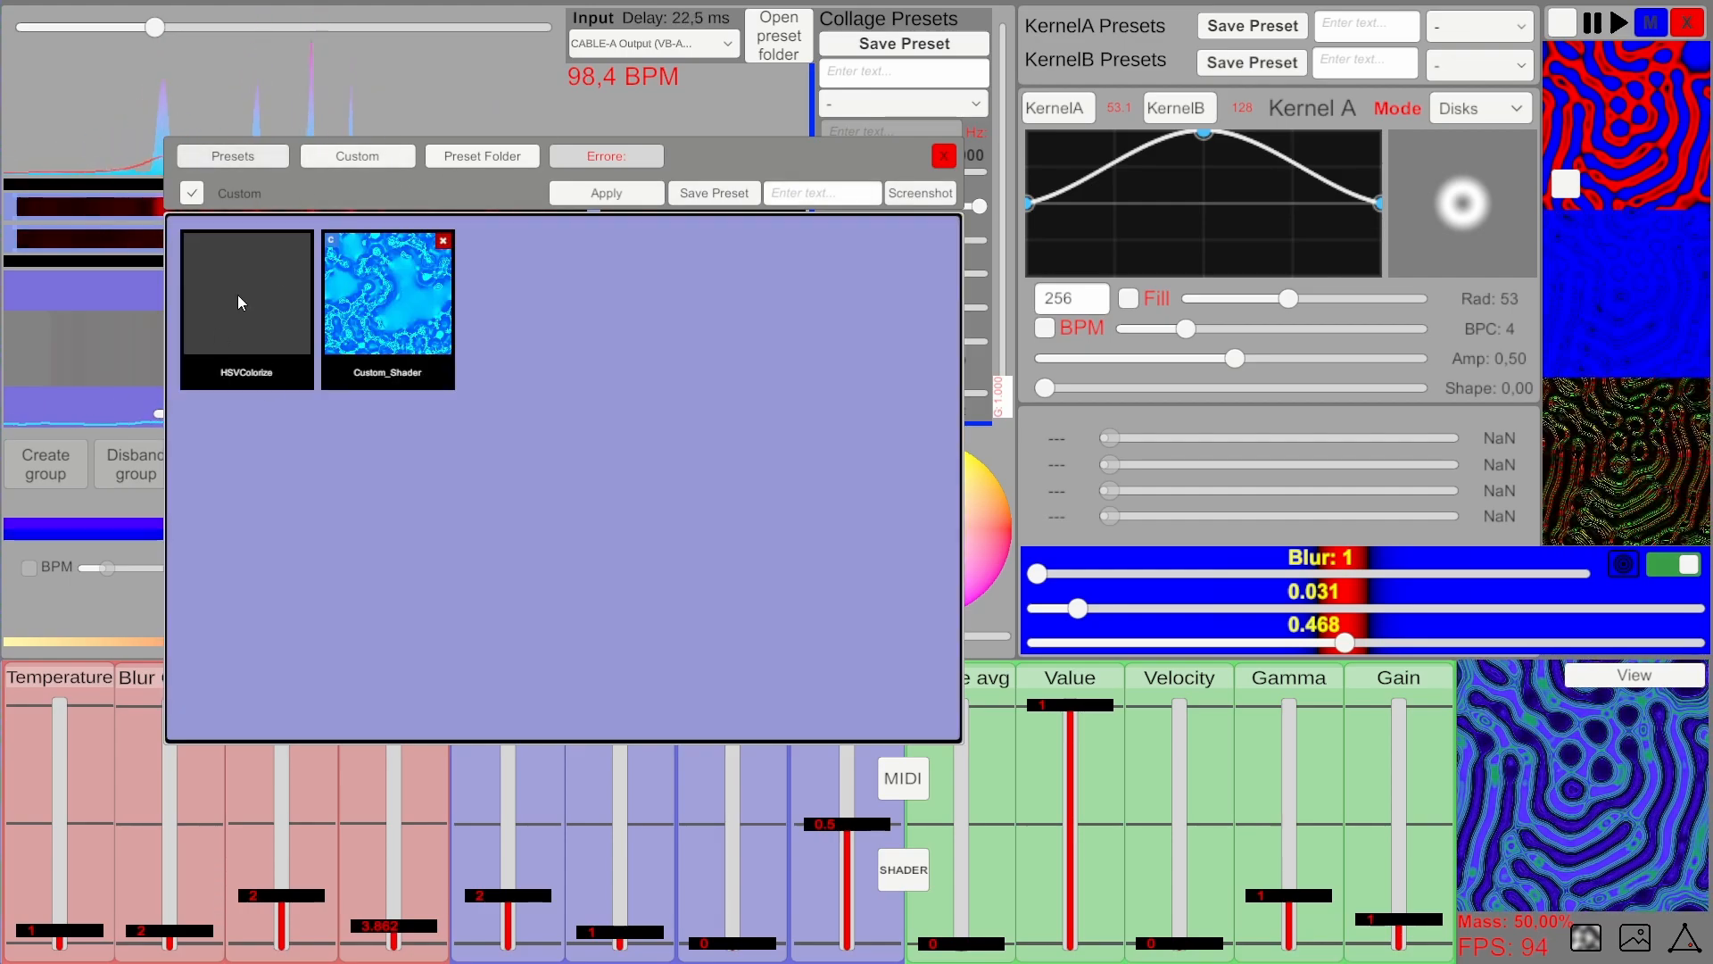